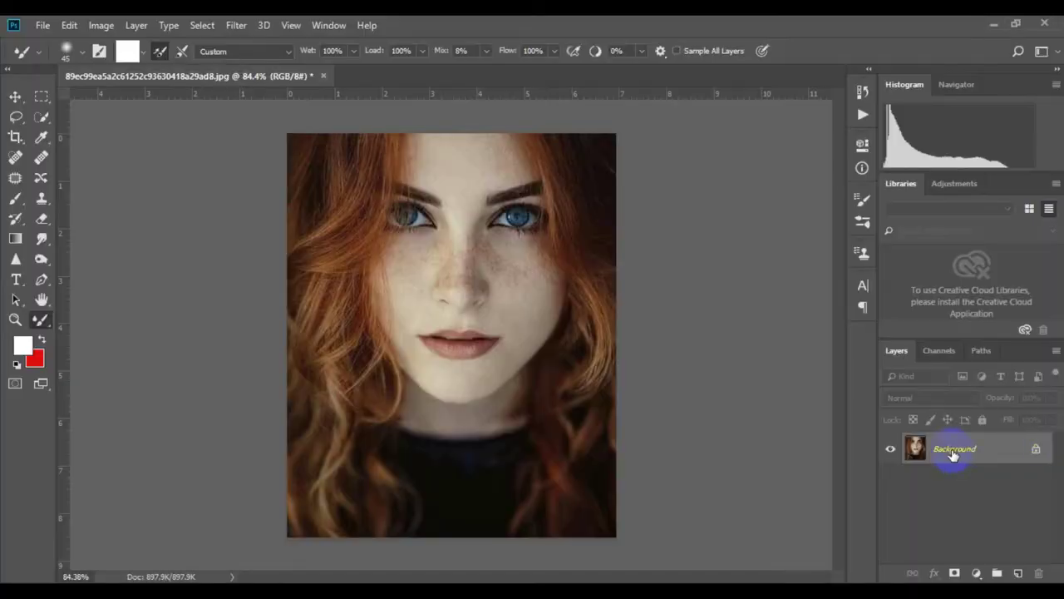
- Duplicate the Background into Layer 1, then check Image Size and cancel without changes
key(ctrl+j)
mouse_move(492, 252)
mouse_down()
mouse_move(535, 271)
mouse_move(504, 273)
mouse_up()
click(100, 25)
click(124, 142)
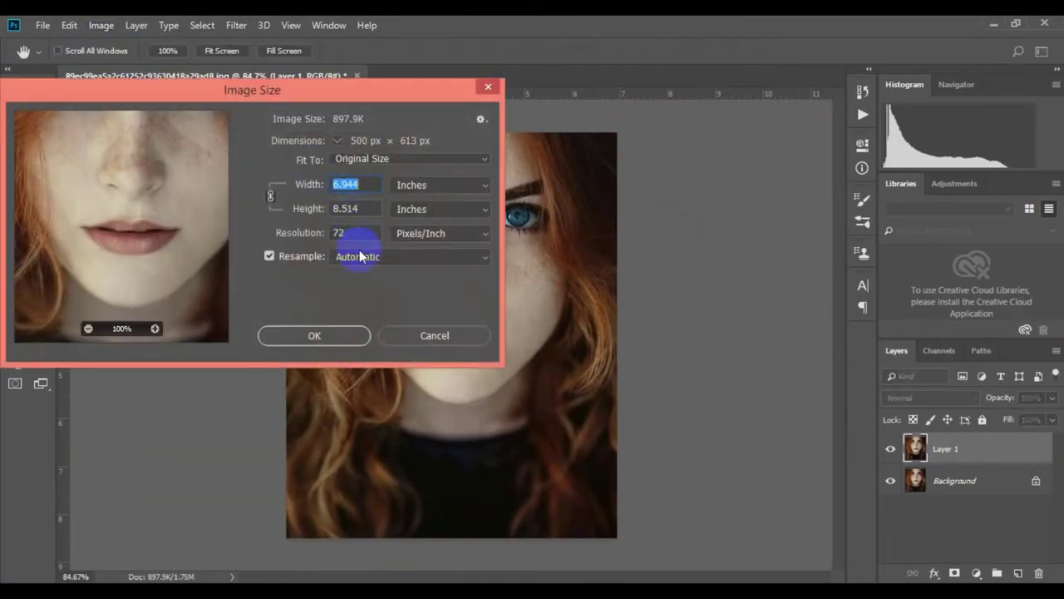
drag(327, 232, 311, 232)
key(Escape)
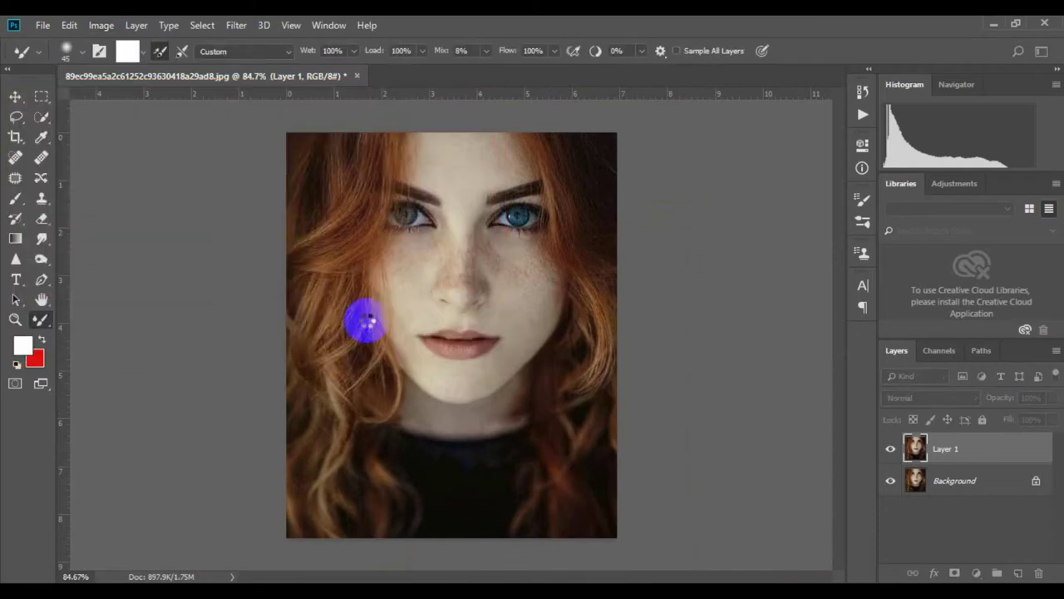
- Patch the freckles on the cheek, beside the nose and along the nose bridge onto clean skin
mouse_move(452, 373)
mouse_down()
mouse_move(463, 373)
mouse_move(410, 289)
mouse_move(463, 308)
mouse_move(452, 304)
mouse_up()
click(18, 177)
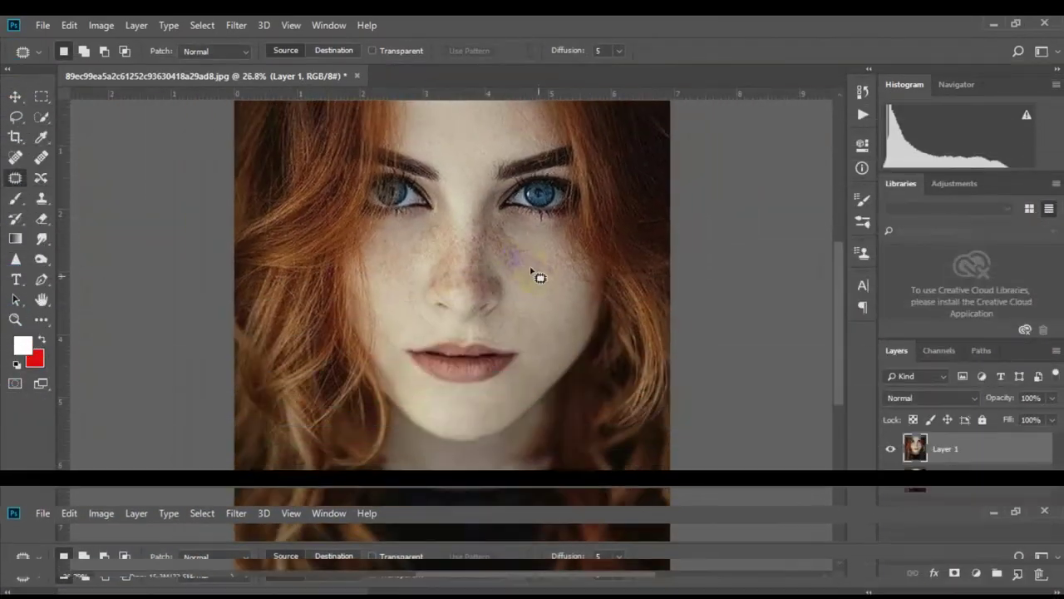
mouse_move(527, 258)
mouse_down()
mouse_move(539, 266)
mouse_move(523, 308)
mouse_move(537, 299)
mouse_up()
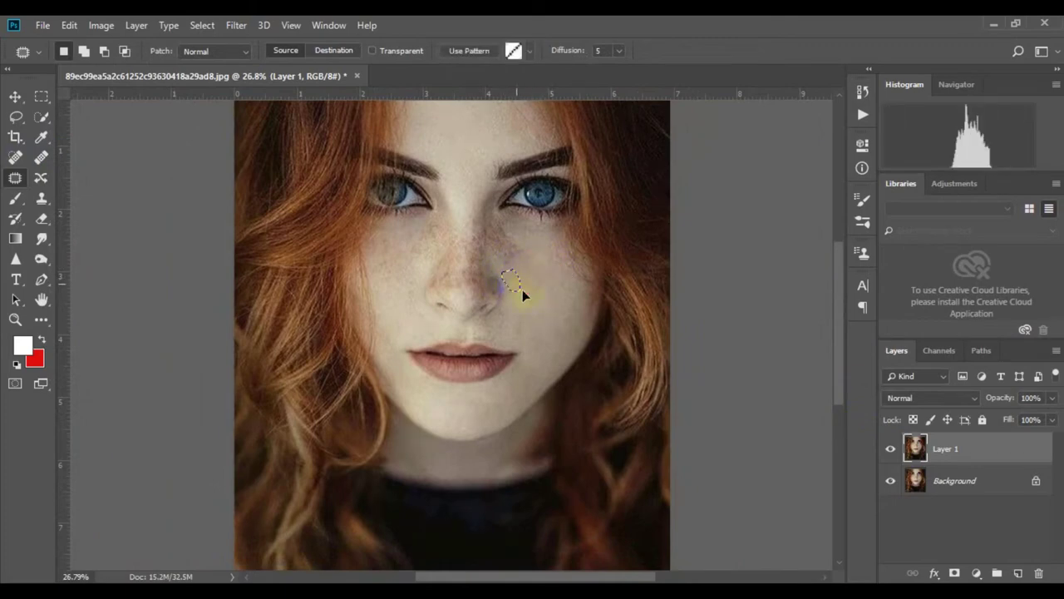
click(430, 264)
drag(416, 280, 421, 245)
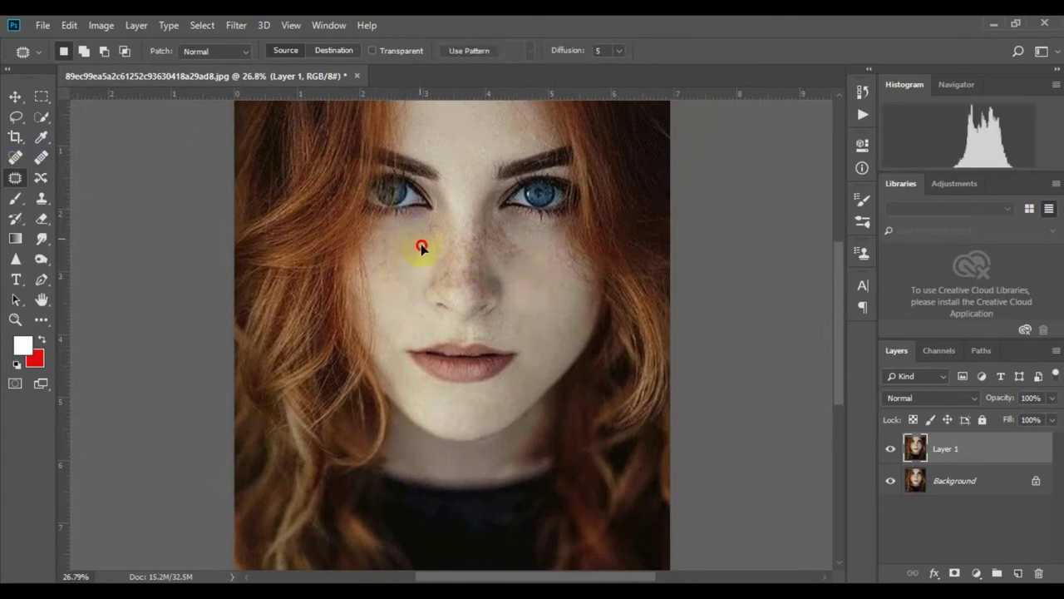
click(490, 242)
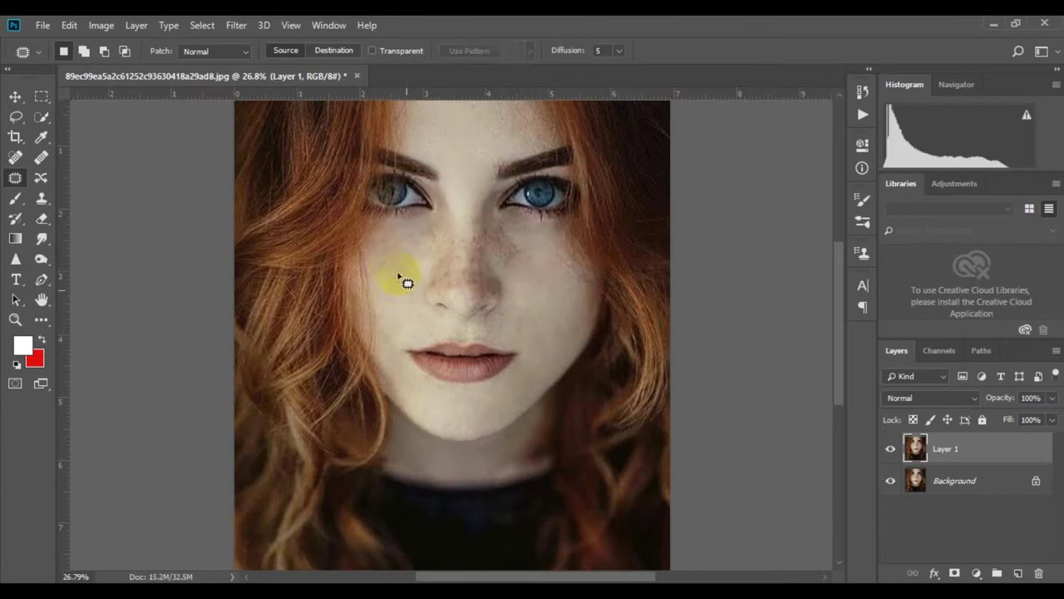
mouse_move(431, 226)
mouse_down()
mouse_move(468, 255)
mouse_move(487, 238)
mouse_move(486, 256)
mouse_up()
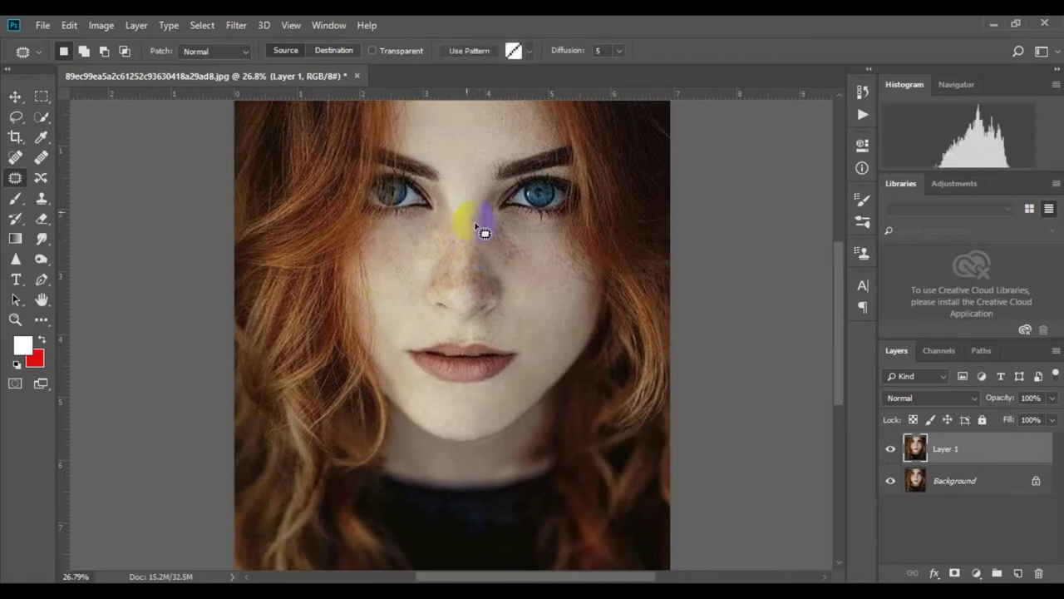
click(504, 241)
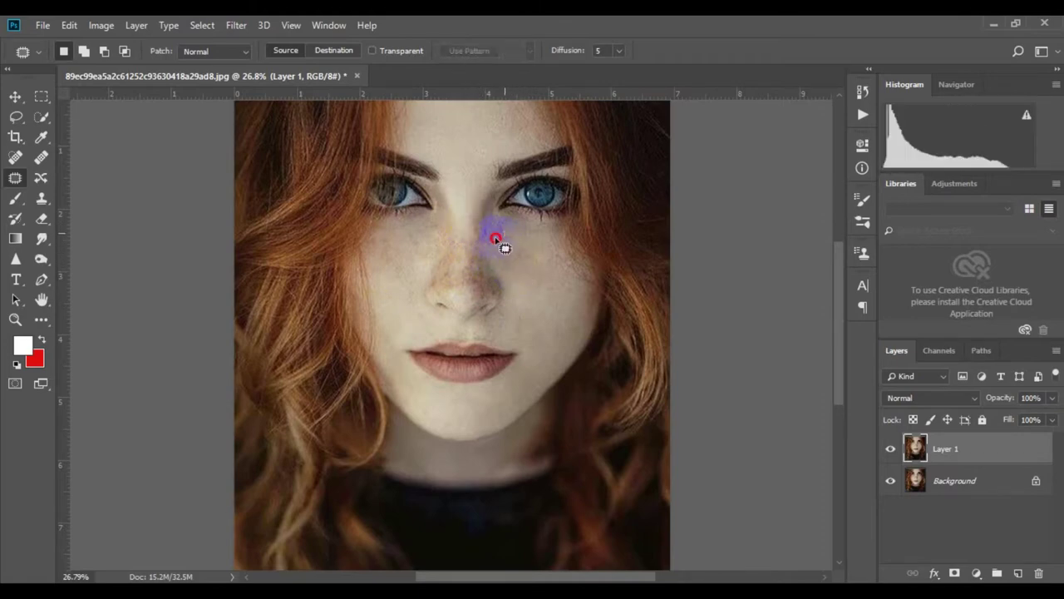
drag(499, 251, 513, 297)
click(452, 321)
- Spot-heal the remaining freckles down the nose, then duplicate Layer 1
scroll(480, 292, up, 1)
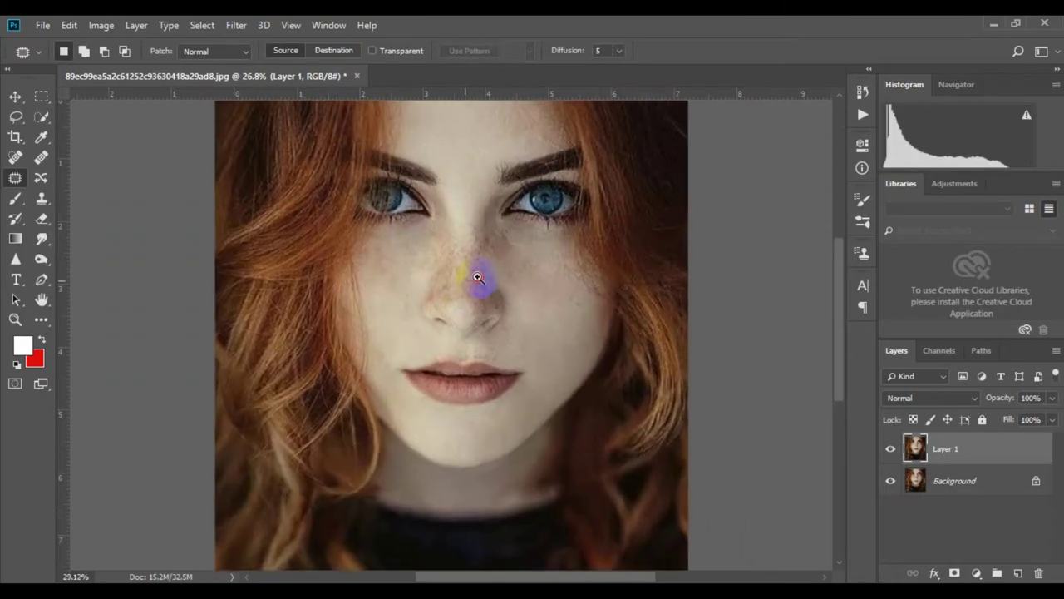
key(j)
scroll(482, 275, up, 2)
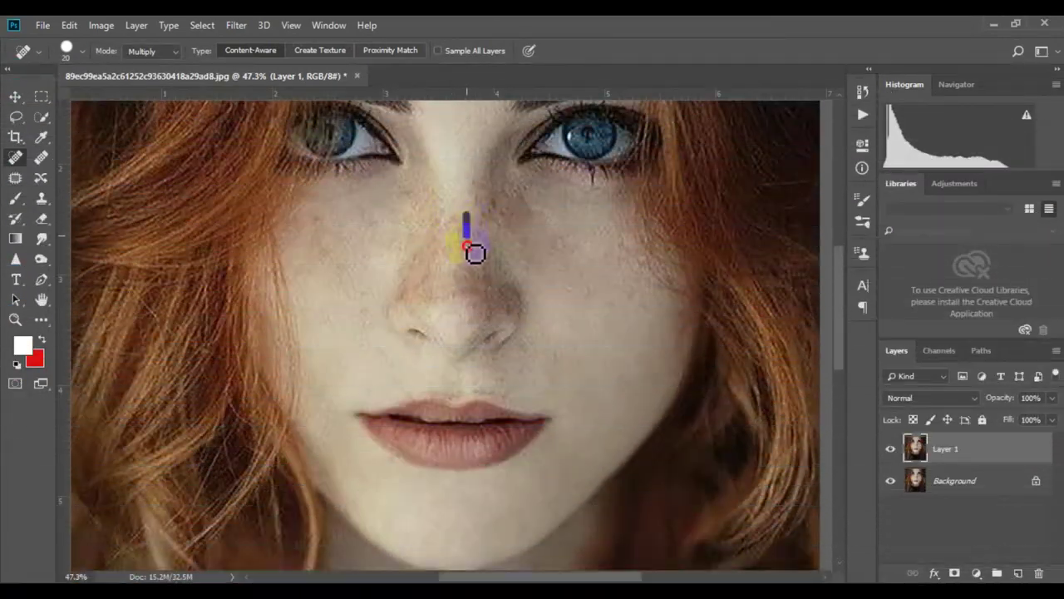
click(484, 208)
click(460, 284)
drag(439, 301, 487, 306)
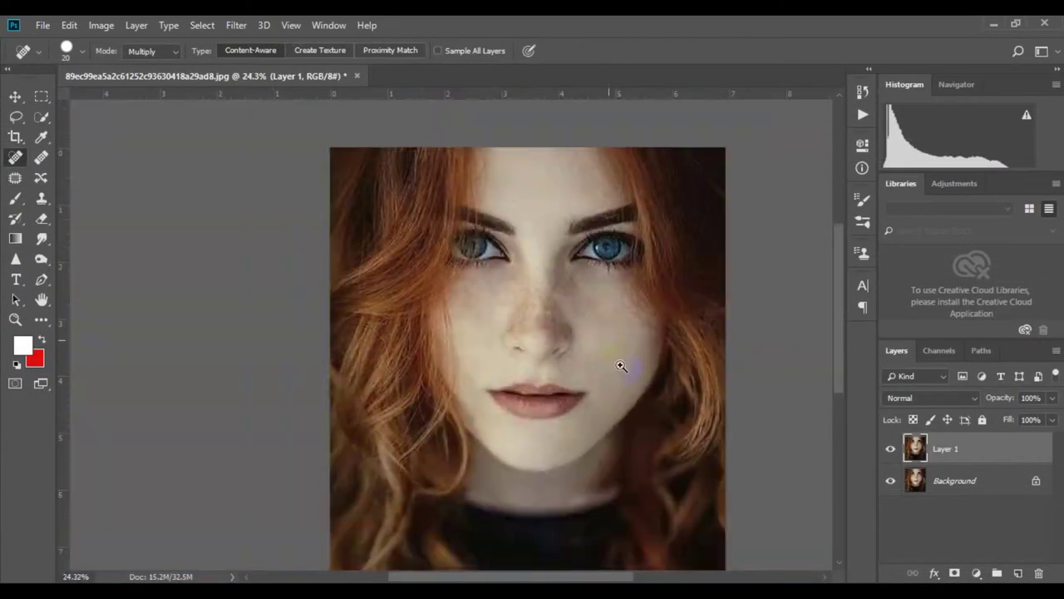
scroll(582, 349, down, 5)
scroll(542, 334, up, 3)
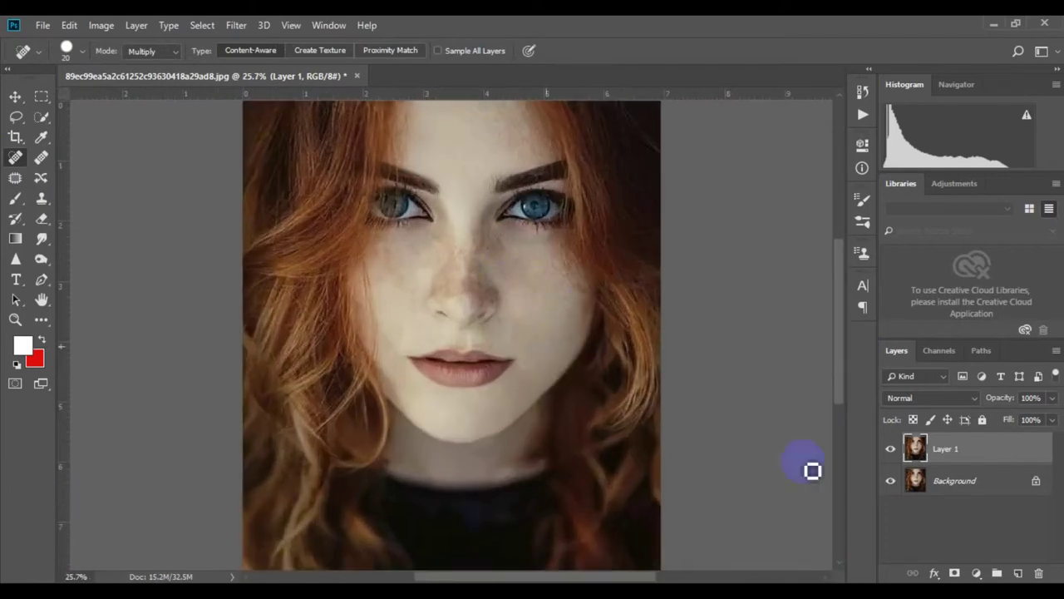
key(ctrl+j)
- Convert Layer 1 copy to a smart object and duplicate it as Layer 1 copy 2
right_click(947, 447)
click(811, 207)
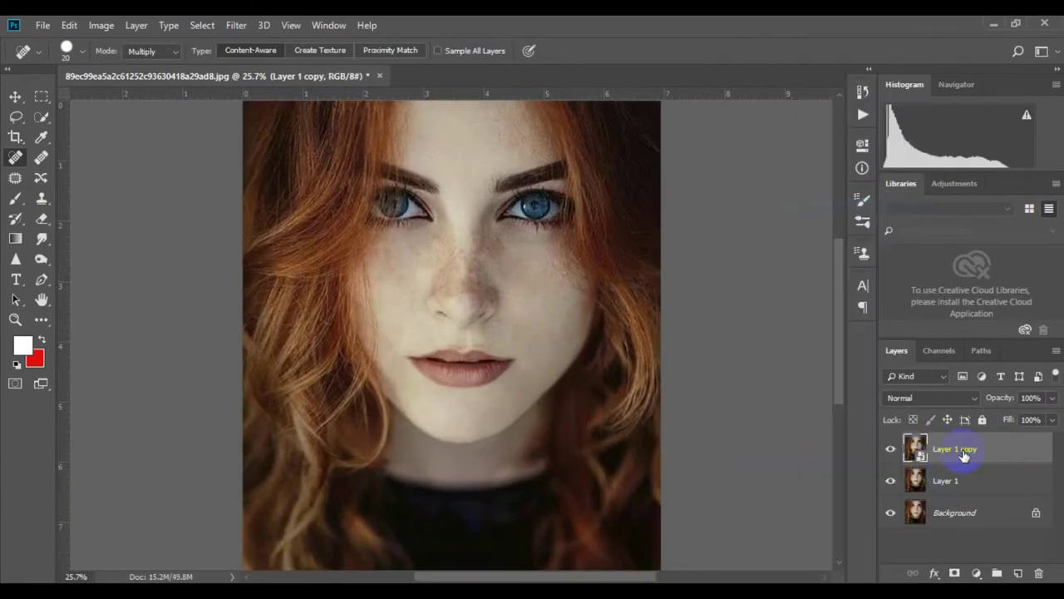
key(ctrl+j)
click(891, 448)
click(972, 483)
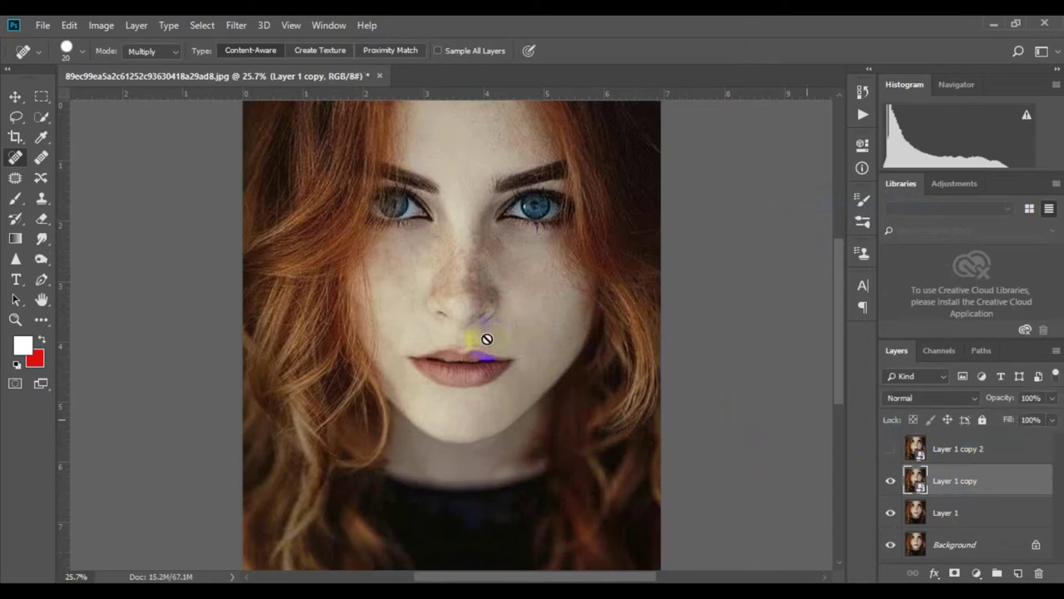
- Apply a first Gaussian Blur to Layer 1 copy for skin smoothing
click(236, 25)
click(463, 266)
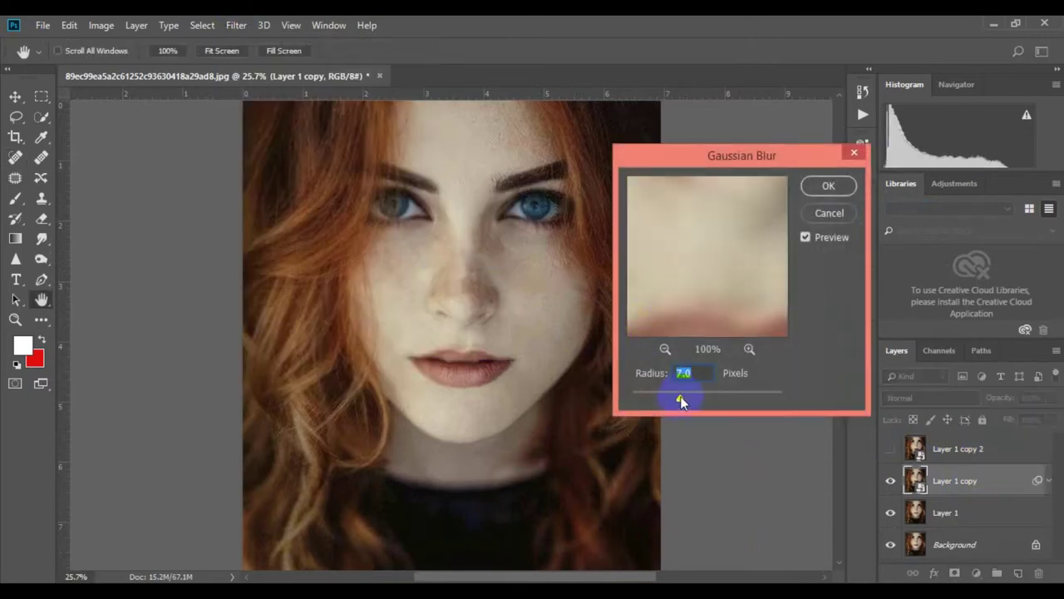
drag(712, 402, 717, 405)
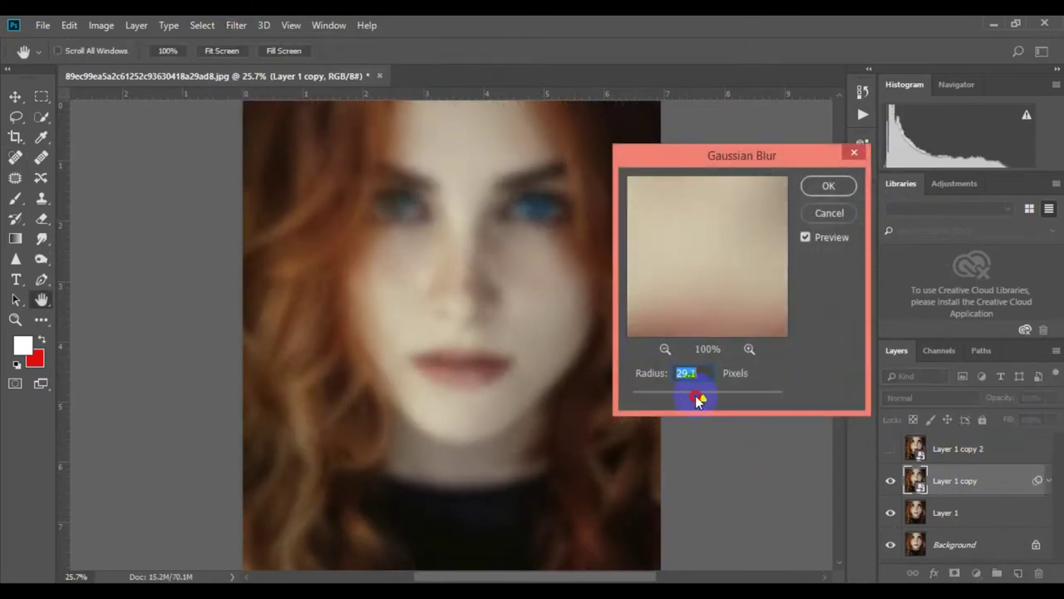
click(828, 185)
key(j)
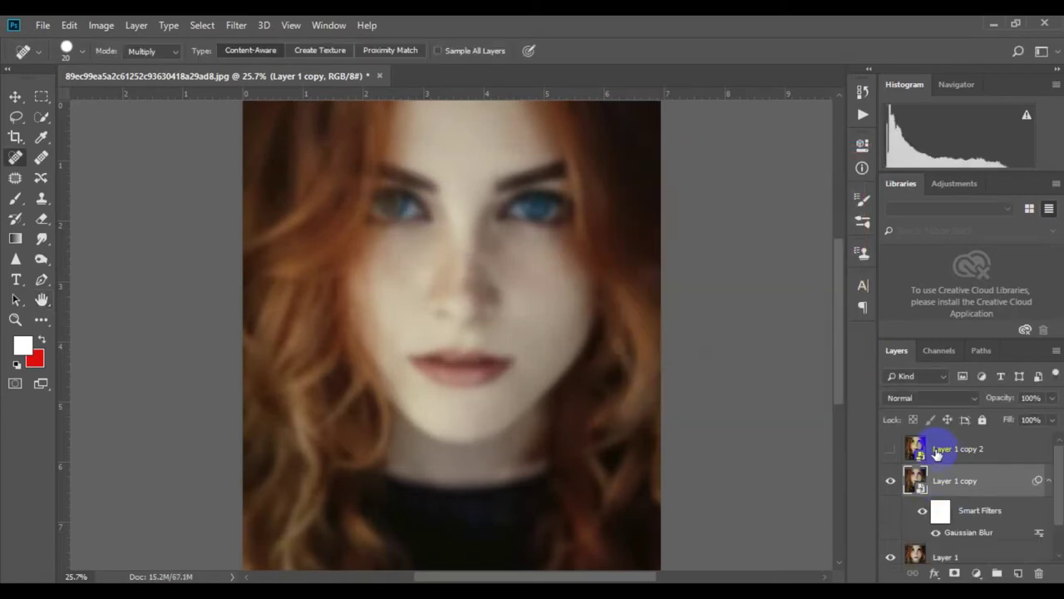
- Apply High Pass to Layer 1 copy 2 and set its blend mode to Vivid Light
click(956, 448)
click(890, 448)
click(236, 25)
mouse_move(248, 335)
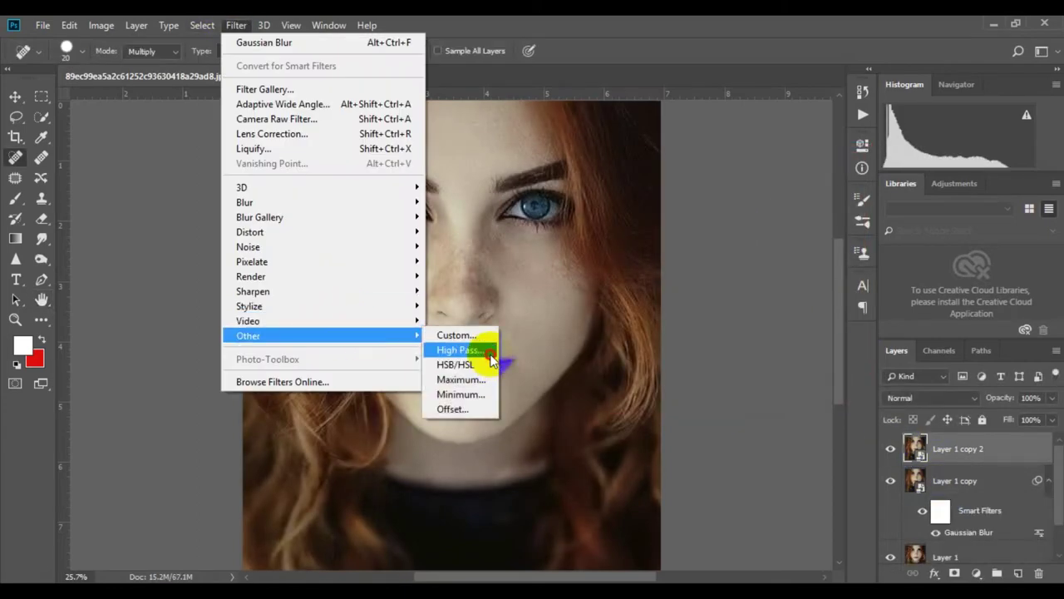
click(474, 346)
click(820, 147)
click(931, 398)
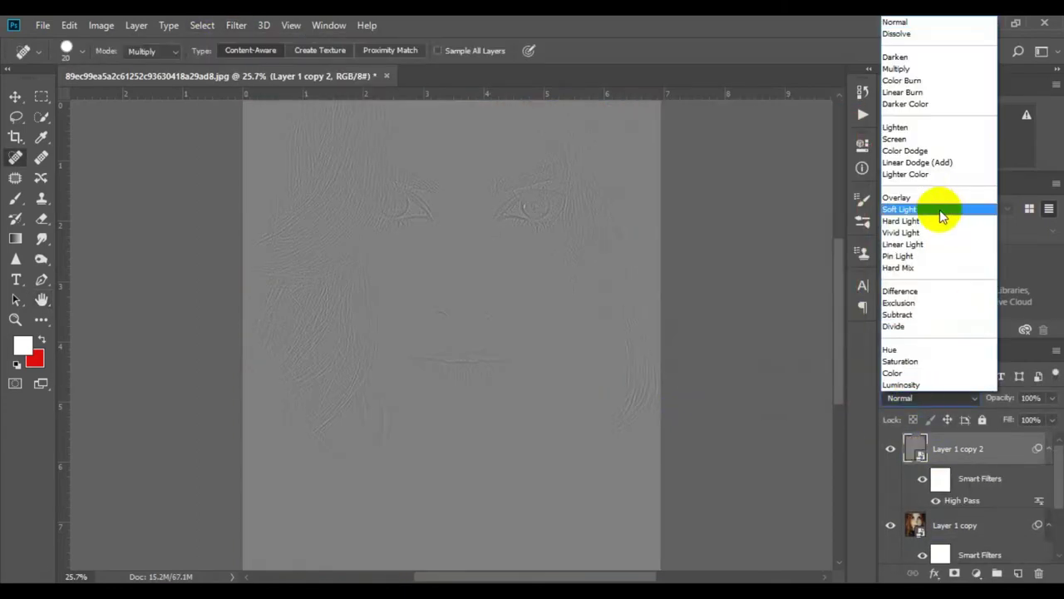
click(943, 233)
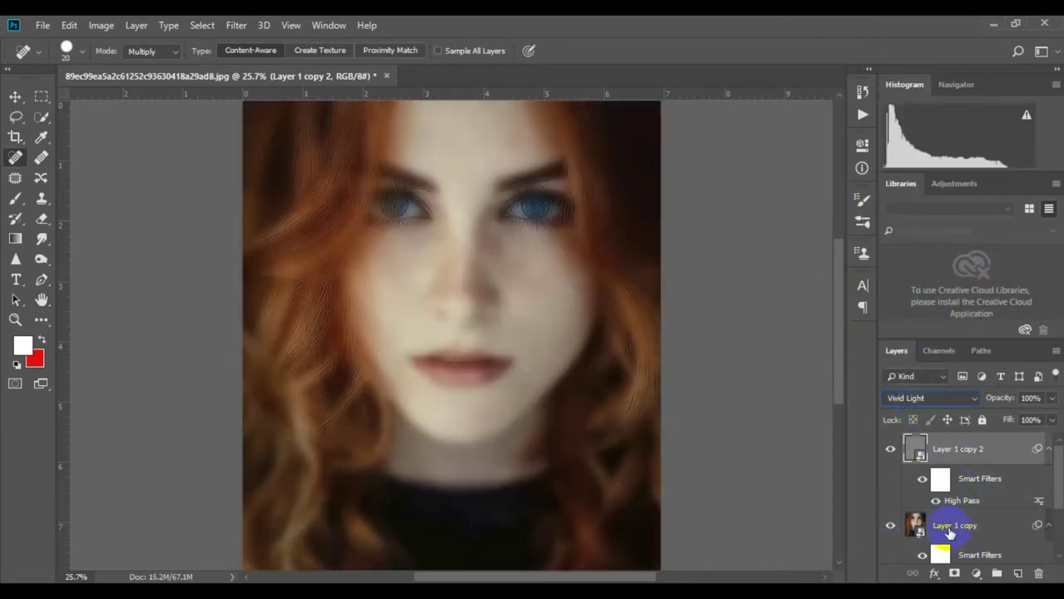
- Re-blur Layer 1 copy at about 6.6 px and group both copies into Group 1
click(954, 526)
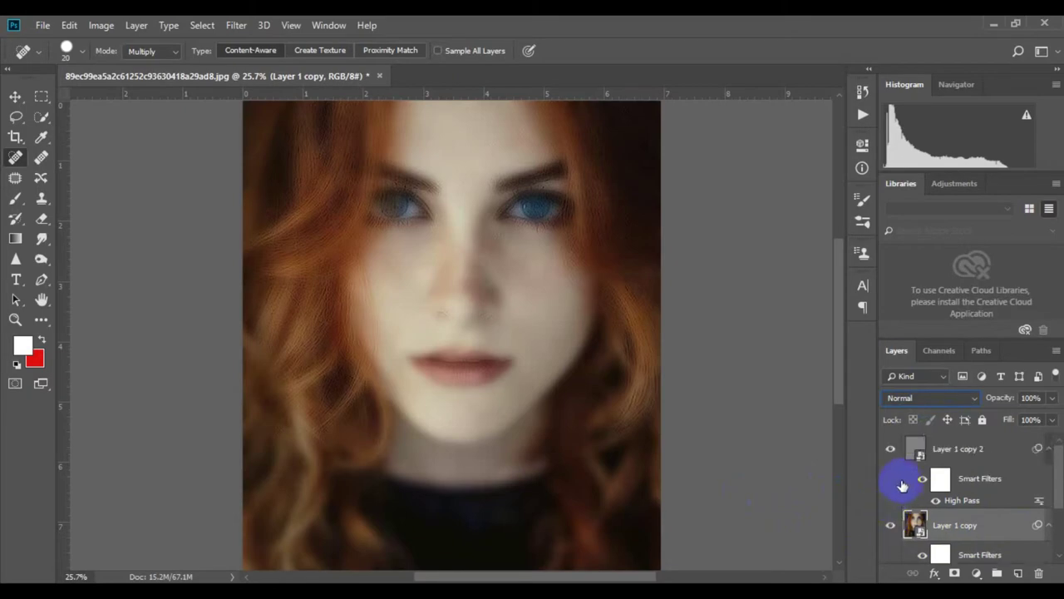
click(890, 449)
click(236, 25)
mouse_move(245, 202)
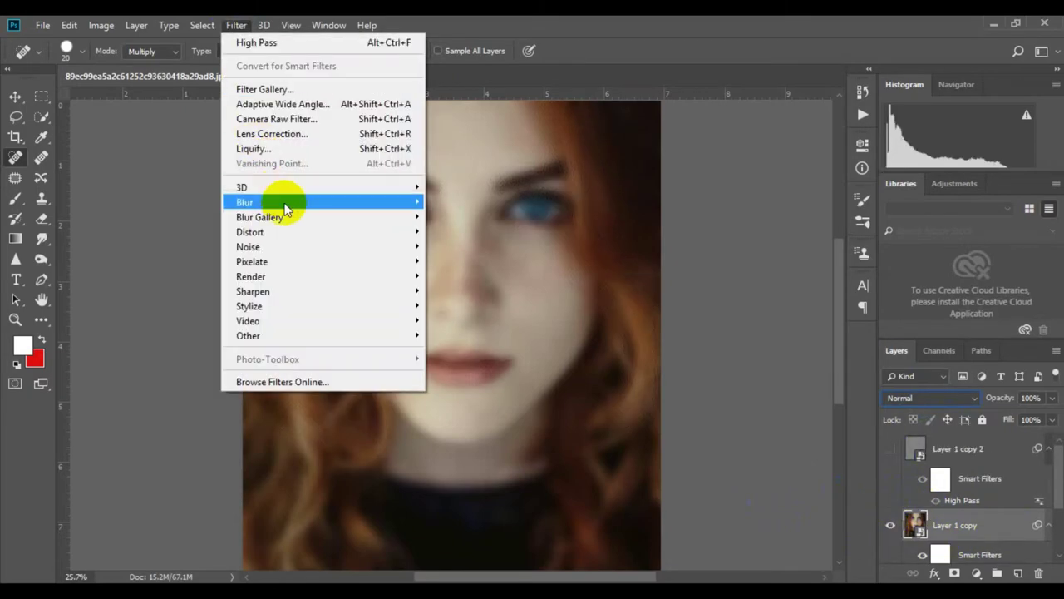
click(465, 256)
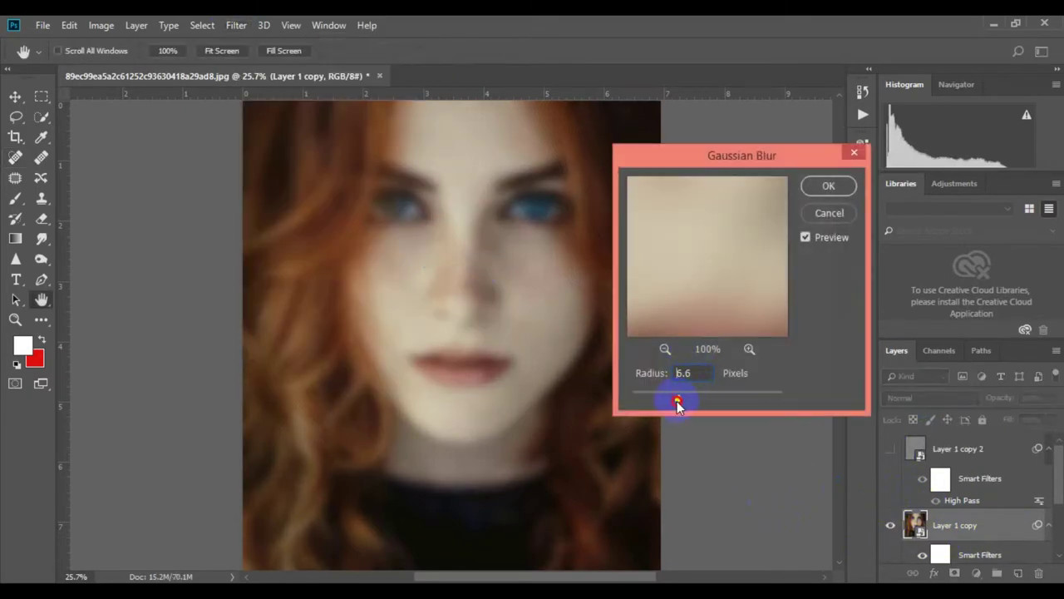
drag(671, 402, 633, 396)
click(828, 185)
key(j)
shift+click(964, 448)
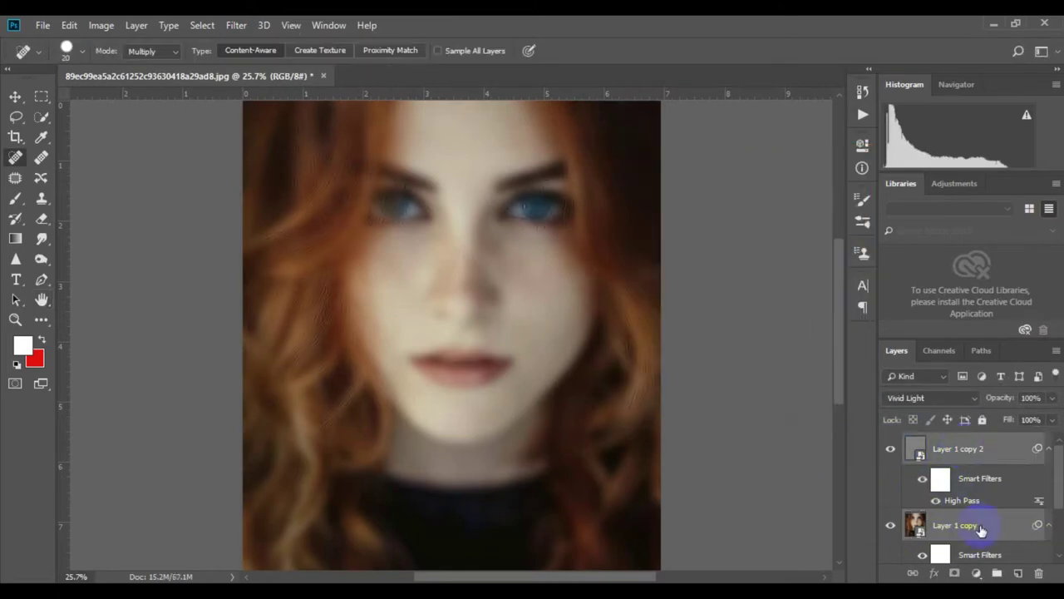
key(ctrl+g)
- Add a black mask to Group 1 and paint smoothing back onto the forehead and nose bridge
alt+click(954, 573)
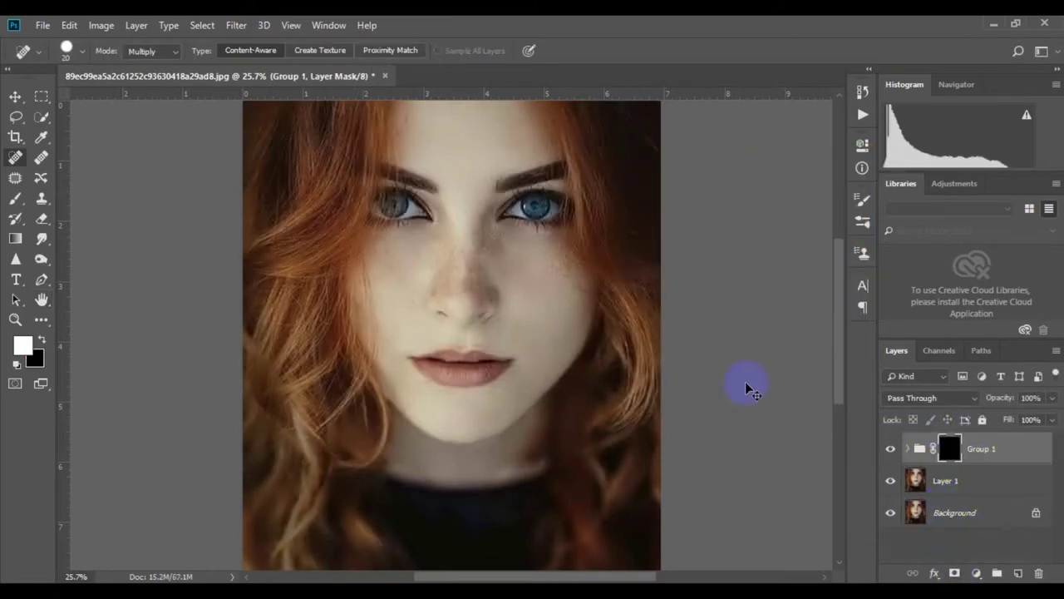
scroll(459, 221, up, 2)
scroll(458, 225, down, 2)
scroll(458, 226, up, 1)
click(15, 197)
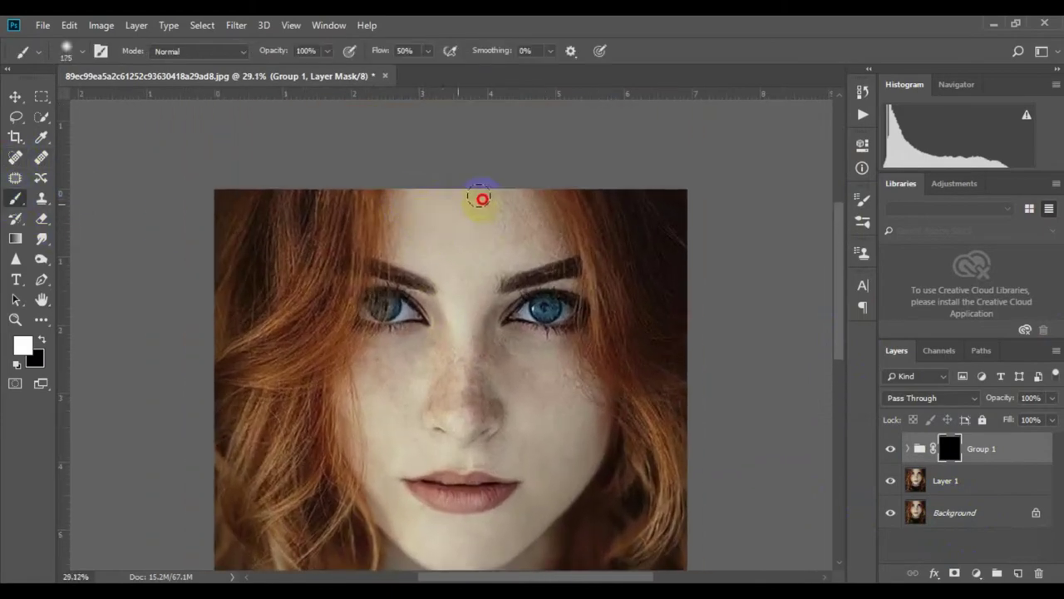
drag(517, 251, 493, 235)
drag(474, 312, 470, 348)
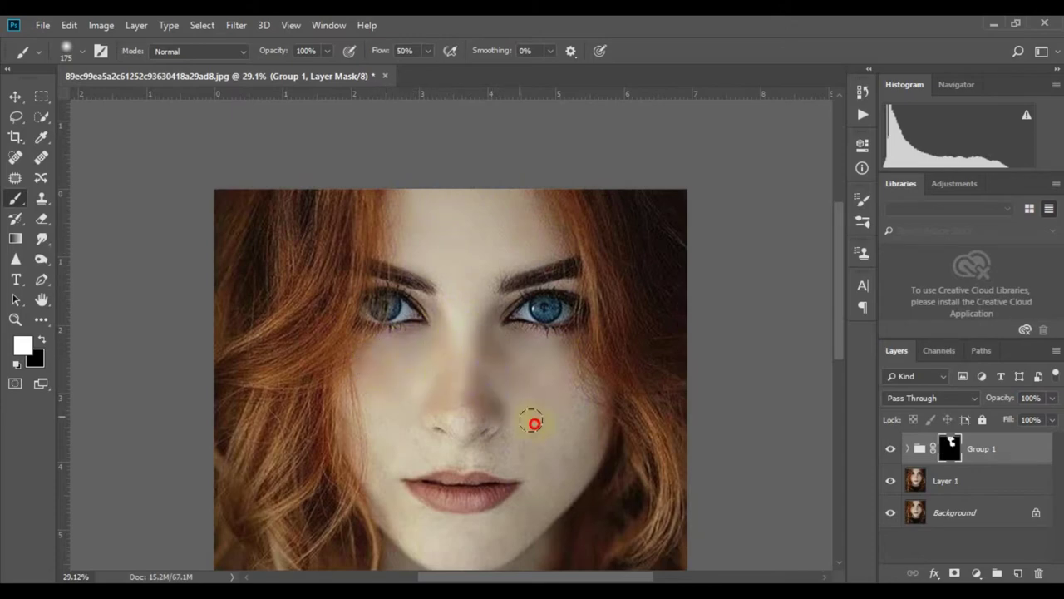
- Paint smoothing onto the cheeks, jaw, chin, lips, nostril and nose tip with a size-100 brush
scroll(548, 430, down, 2)
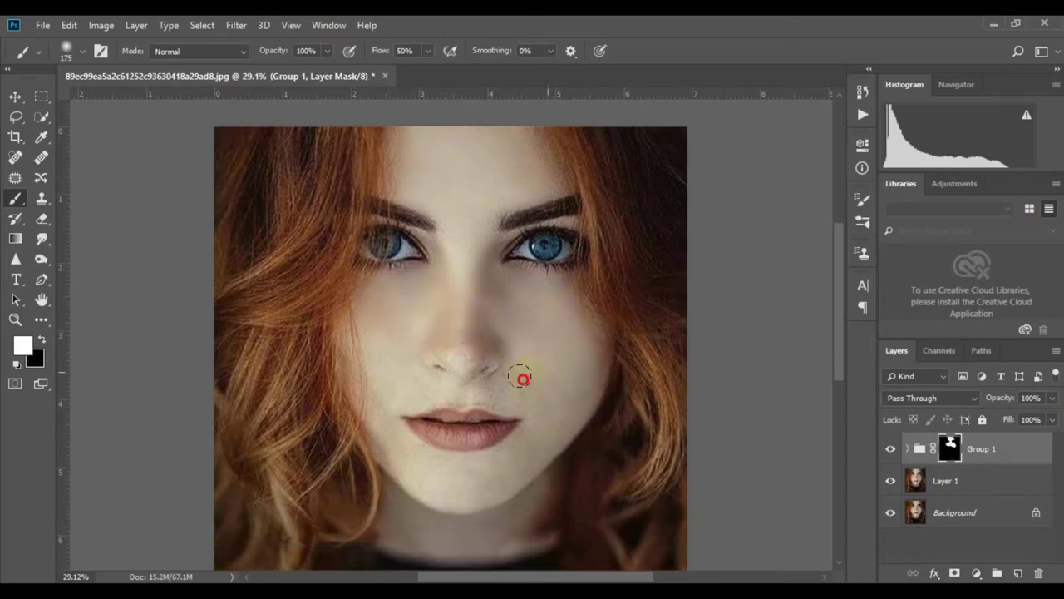
mouse_move(501, 386)
mouse_down()
mouse_move(582, 373)
mouse_move(557, 457)
mouse_move(501, 443)
mouse_up()
drag(462, 479, 408, 475)
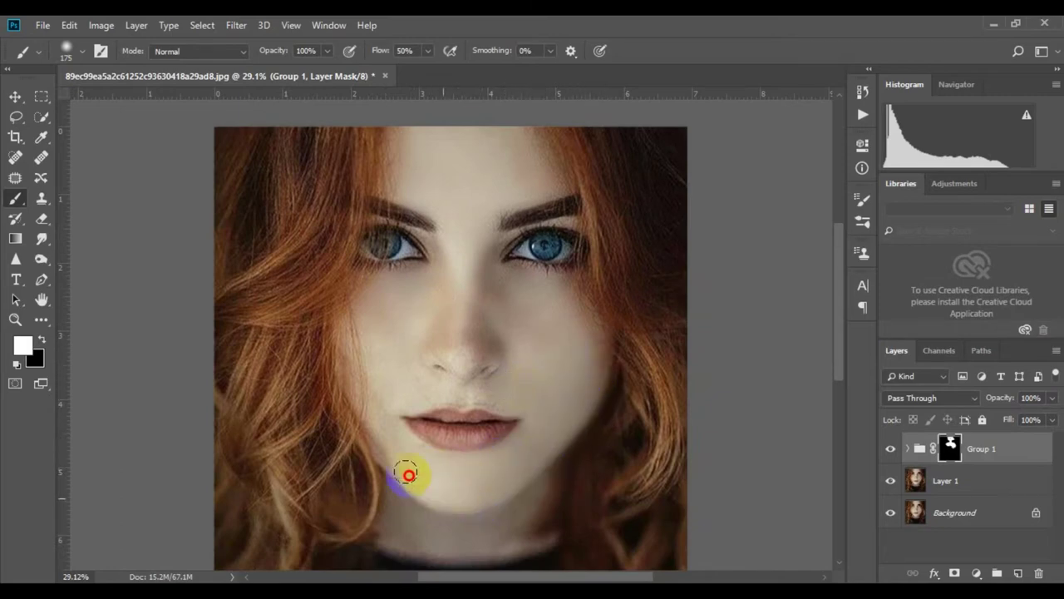
drag(367, 417, 410, 441)
mouse_move(424, 375)
mouse_down()
mouse_move(411, 359)
mouse_move(433, 387)
mouse_up()
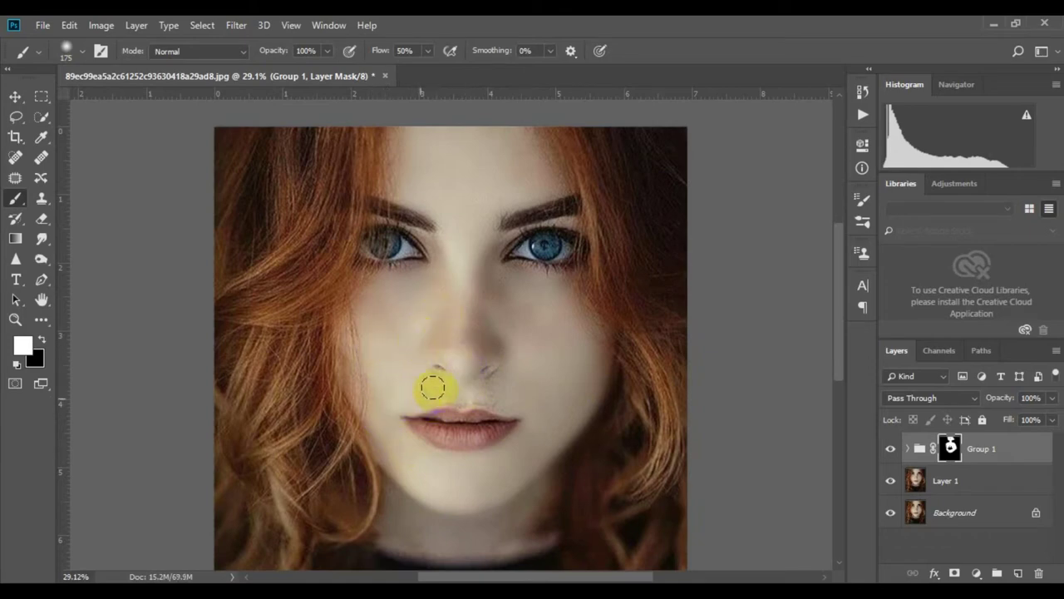
key(bracketleft)
click(475, 399)
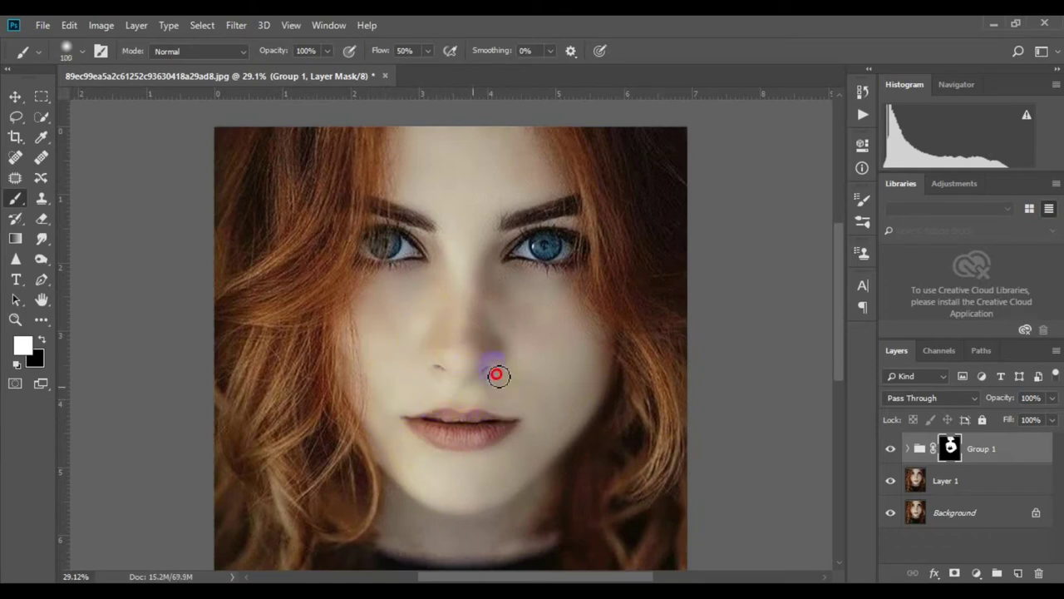
drag(480, 358, 432, 380)
mouse_move(441, 531)
mouse_down()
mouse_move(549, 507)
mouse_move(470, 560)
mouse_move(375, 463)
mouse_move(347, 390)
mouse_move(371, 325)
mouse_up()
- Lower Group 1 opacity to 92% and stamp all visible layers into Layer 2
mouse_move(586, 376)
mouse_down()
mouse_move(541, 297)
mouse_move(468, 228)
mouse_move(474, 299)
mouse_move(497, 332)
mouse_move(404, 225)
mouse_move(950, 442)
mouse_up()
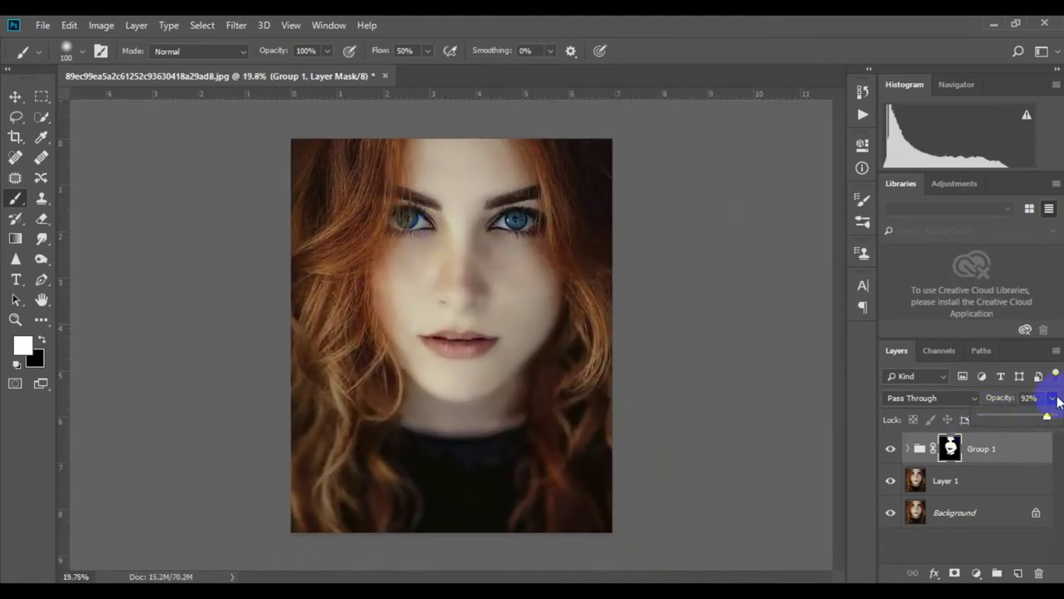
drag(475, 275, 522, 336)
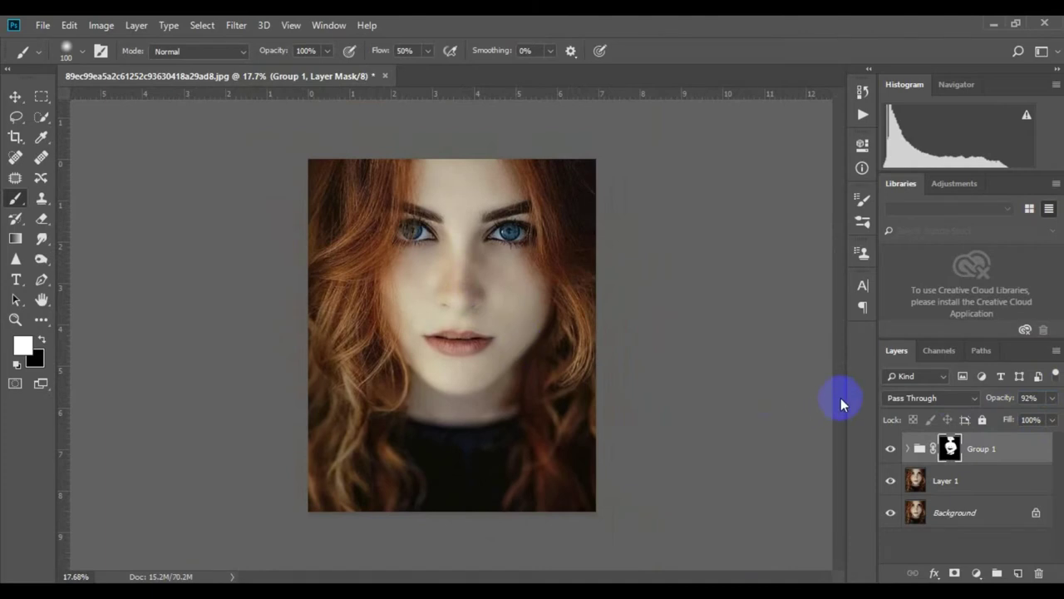
key(ctrl+shift+alt+e)
- Dodge both cheeks, the forehead, brow and nose bridge on Layer 2
click(41, 258)
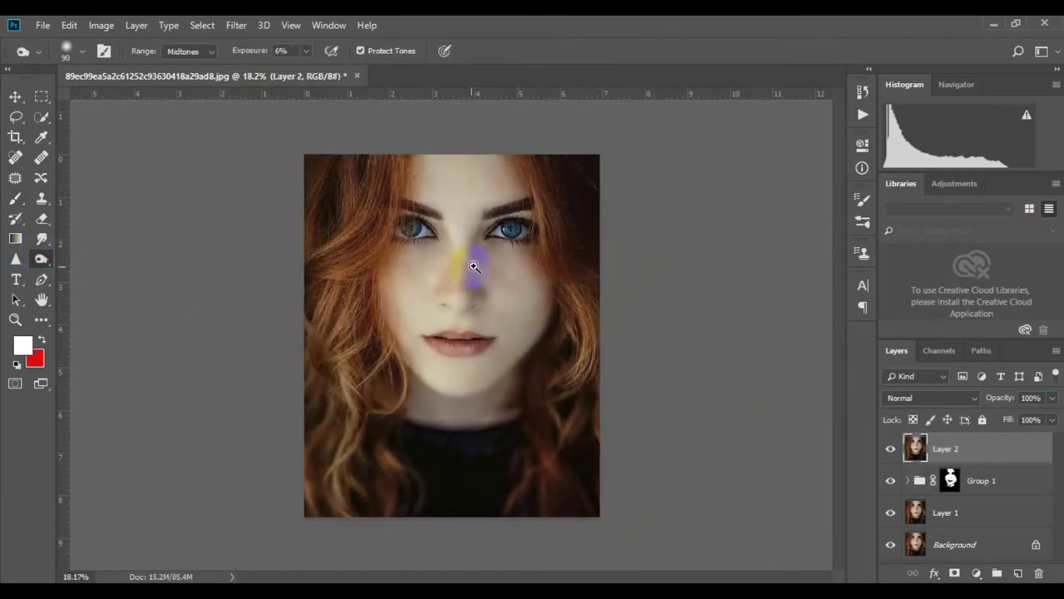
drag(474, 266, 498, 273)
key(bracketright)
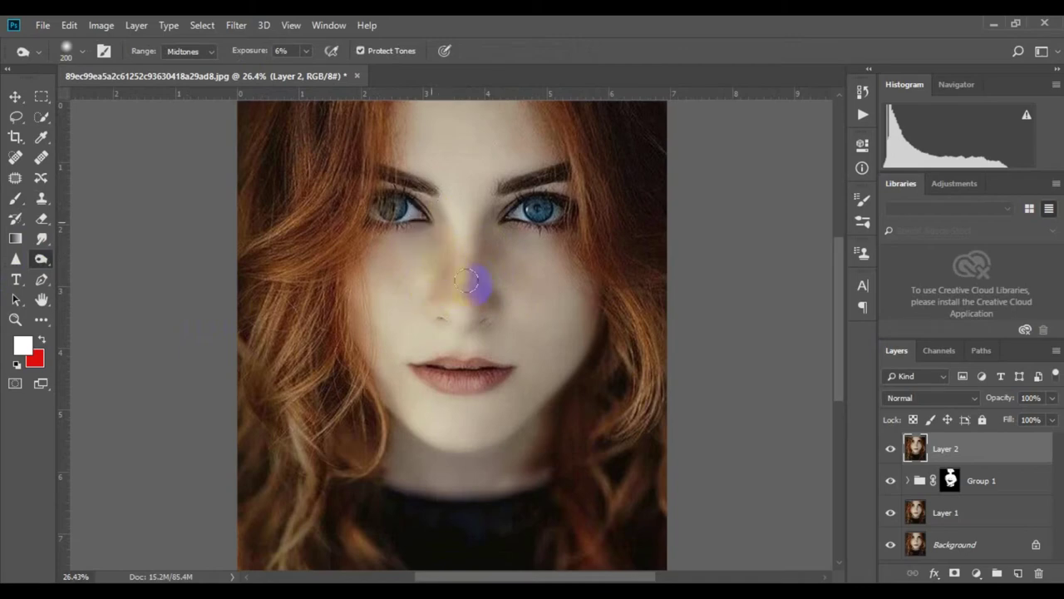
scroll(399, 349, down, 2)
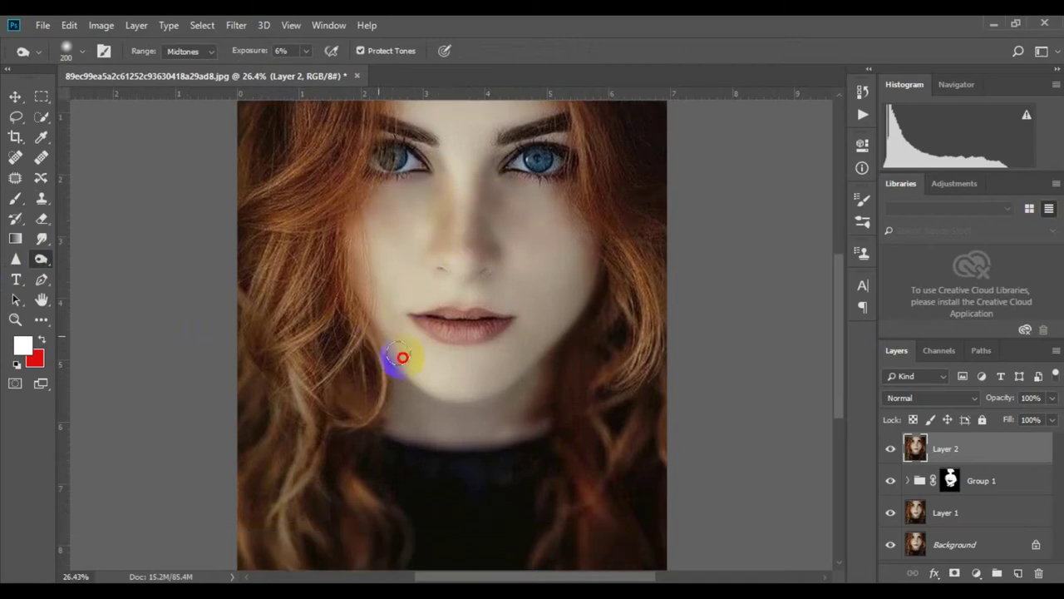
drag(402, 361, 582, 297)
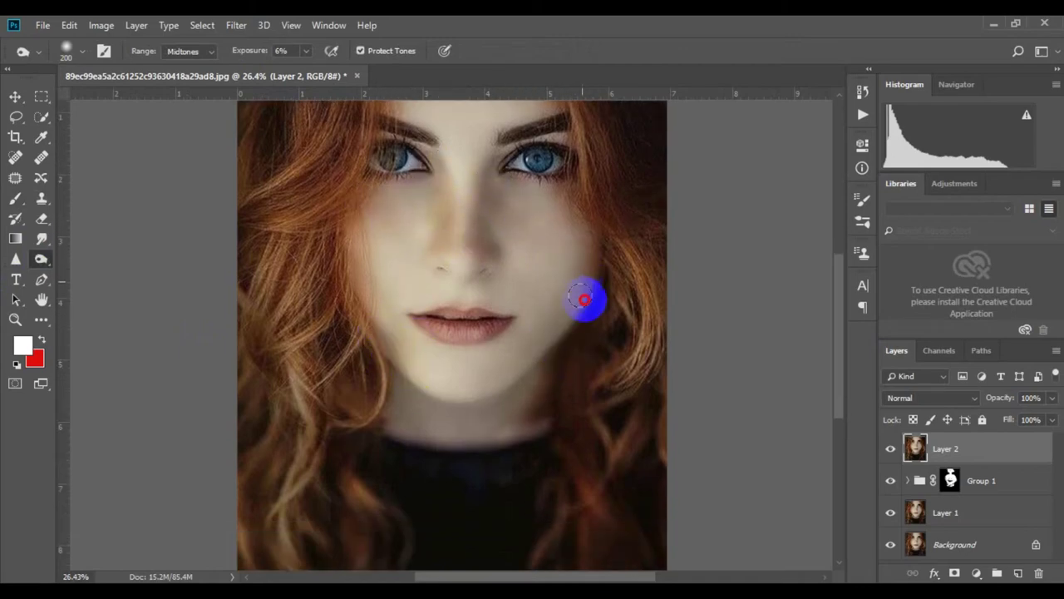
scroll(539, 222, up, 3)
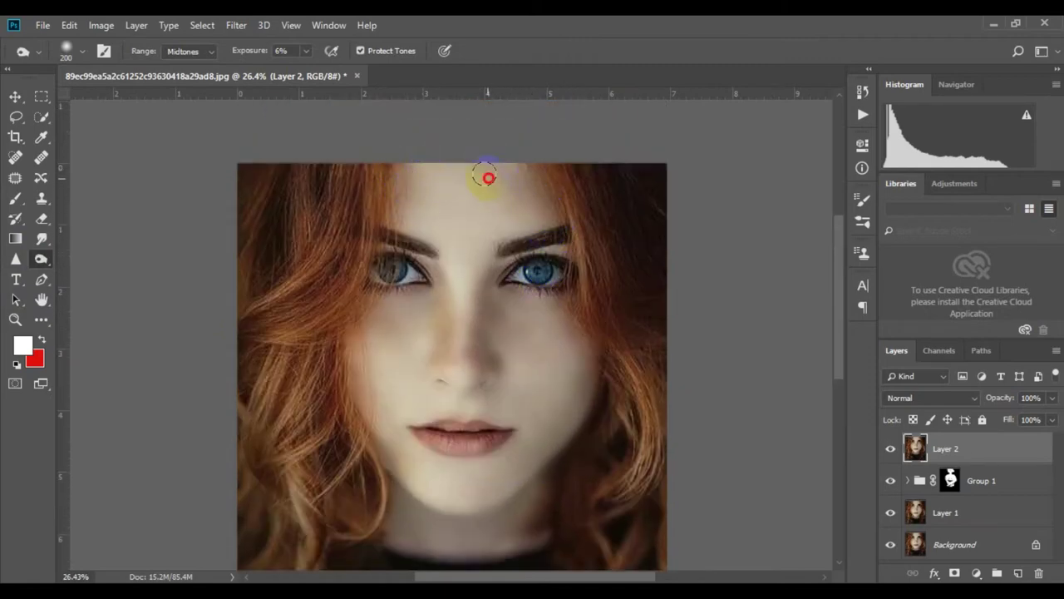
mouse_move(488, 177)
mouse_down()
mouse_move(379, 202)
mouse_move(466, 285)
mouse_up()
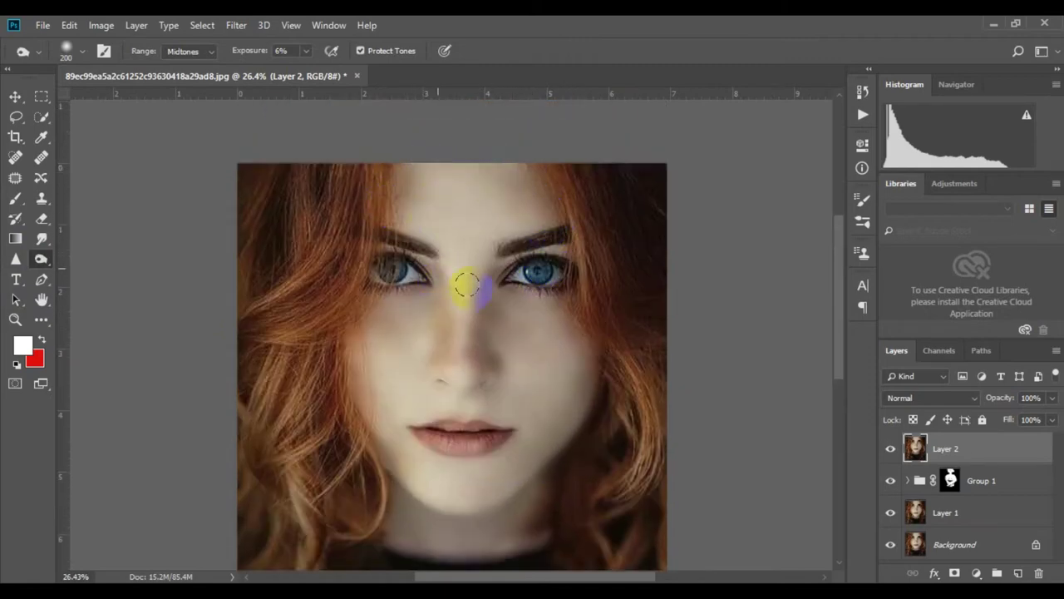
- Keep the Dodge tool, shrink its brush to size 125 and review the toning tool choices
right_click(40, 257)
click(474, 321)
key(bracketleft)
key(bracketleft)
key(bracketleft)
right_click(40, 260)
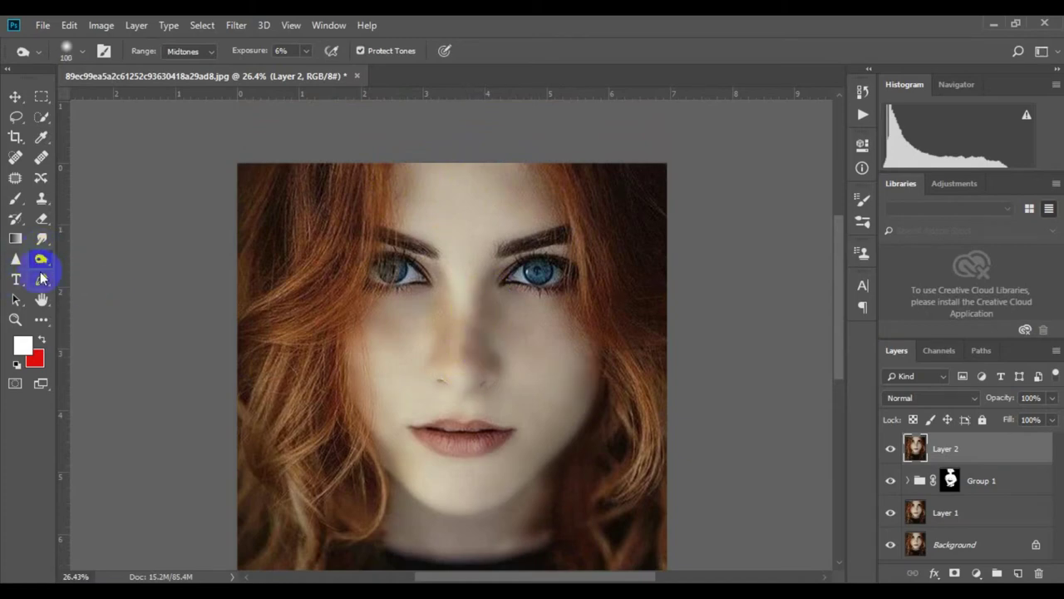
right_click(40, 260)
- Burn a shadow along the side of the nose
click(83, 259)
click(490, 358)
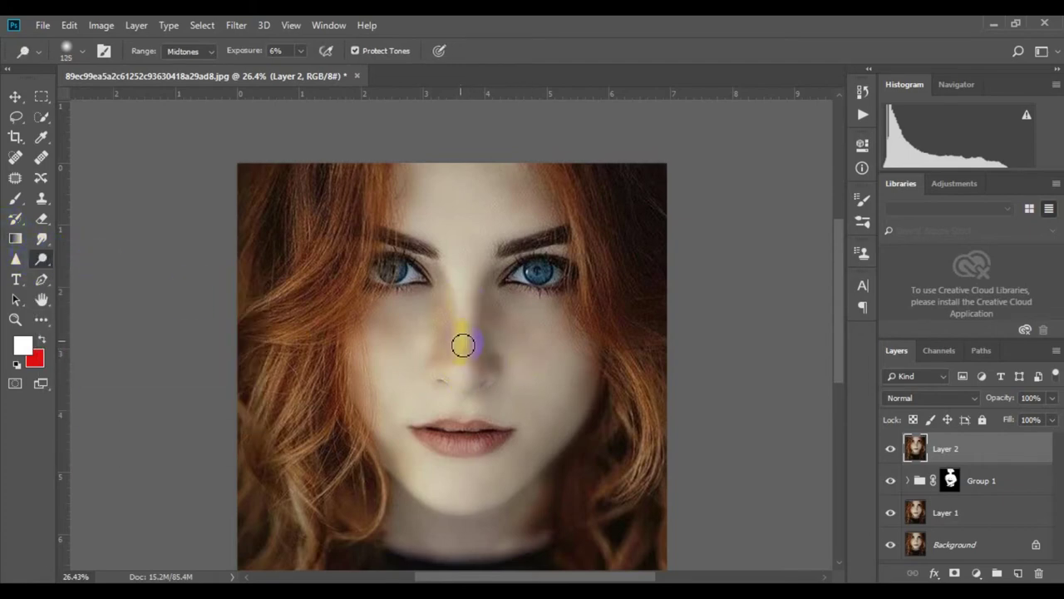
scroll(463, 344, down, 1)
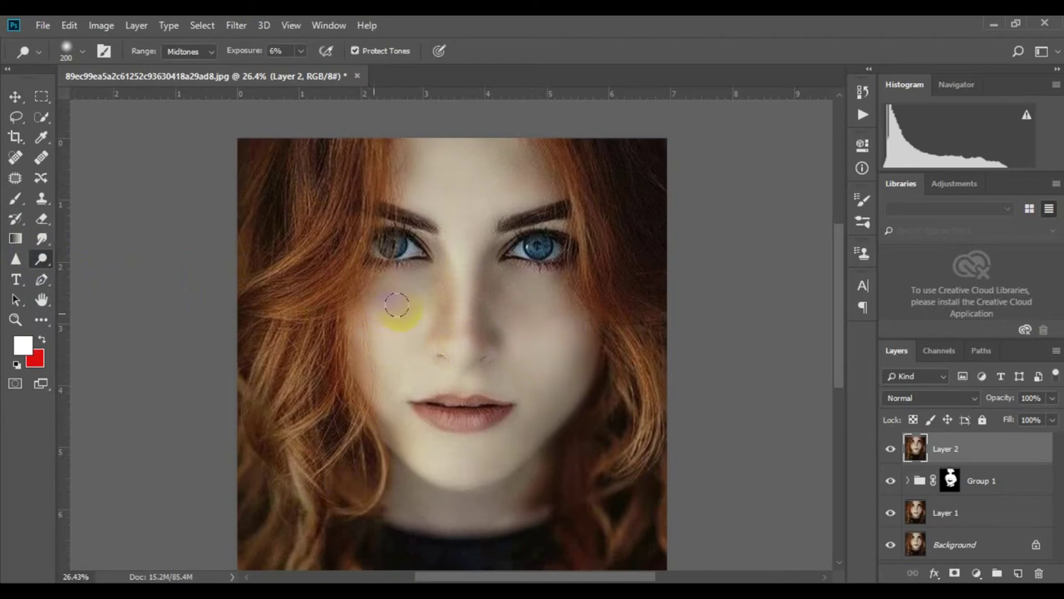
scroll(414, 391, down, 1)
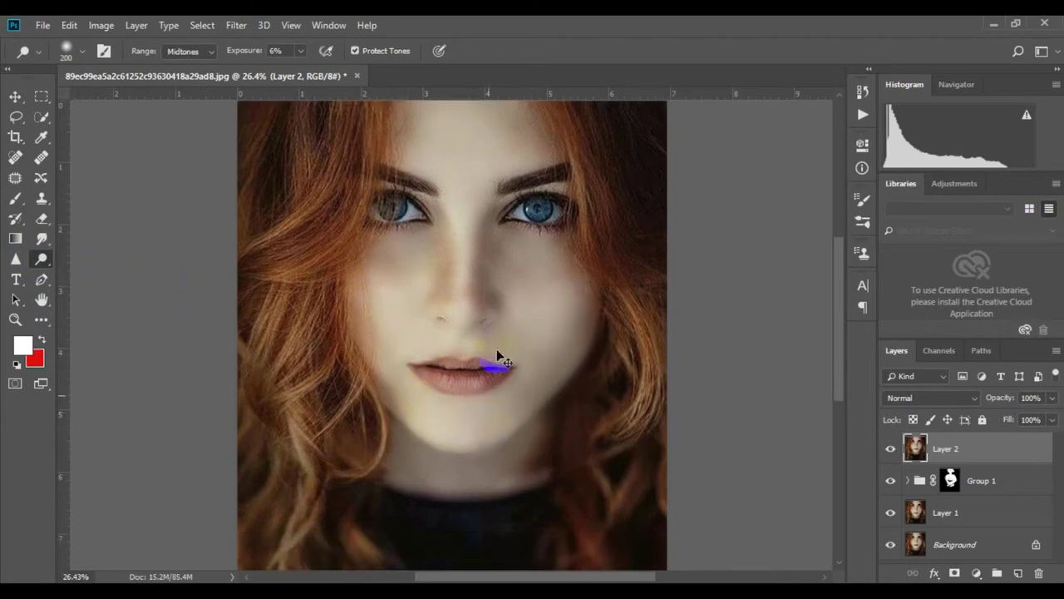
scroll(482, 362, up, 2)
scroll(465, 365, up, 1)
scroll(468, 340, down, 3)
scroll(474, 360, up, 1)
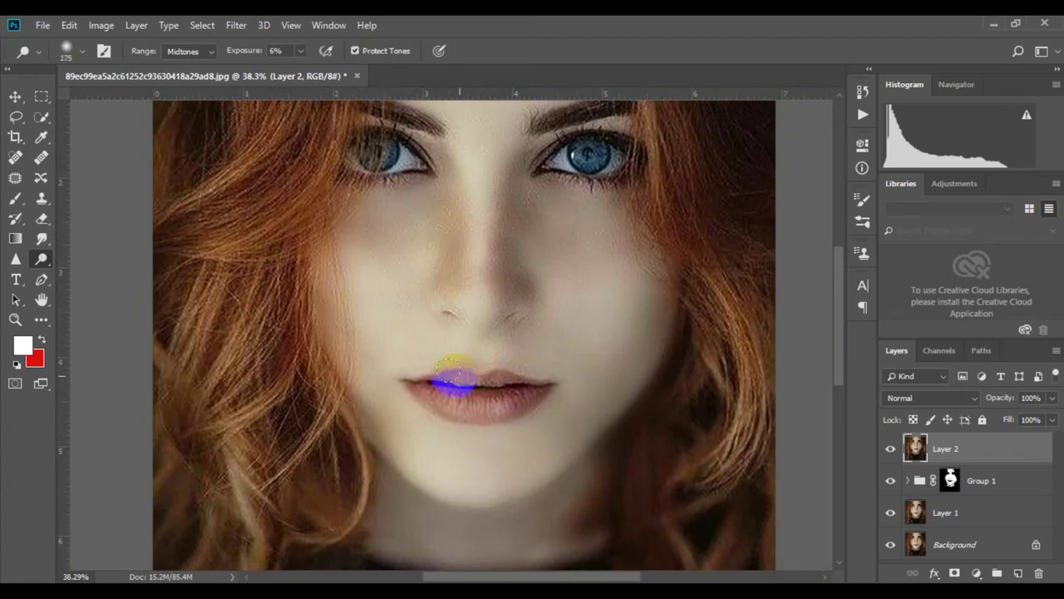
- Dodge the lips and brighten the forehead and nose highlight
mouse_move(423, 384)
mouse_down()
mouse_move(508, 373)
mouse_move(554, 387)
mouse_move(454, 375)
mouse_move(487, 384)
mouse_up()
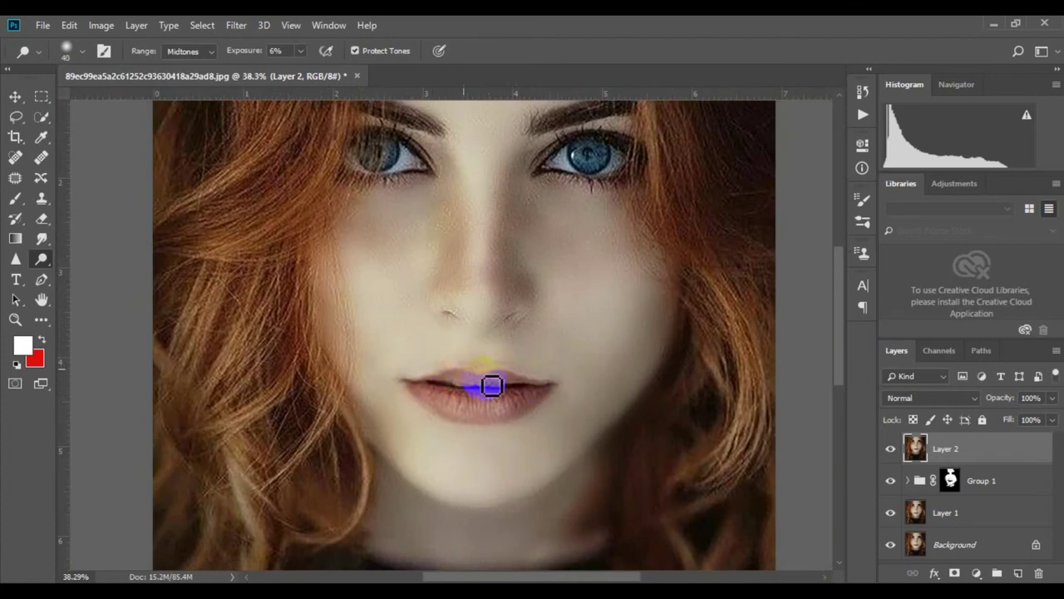
scroll(558, 411, down, 3)
scroll(474, 295, down, 2)
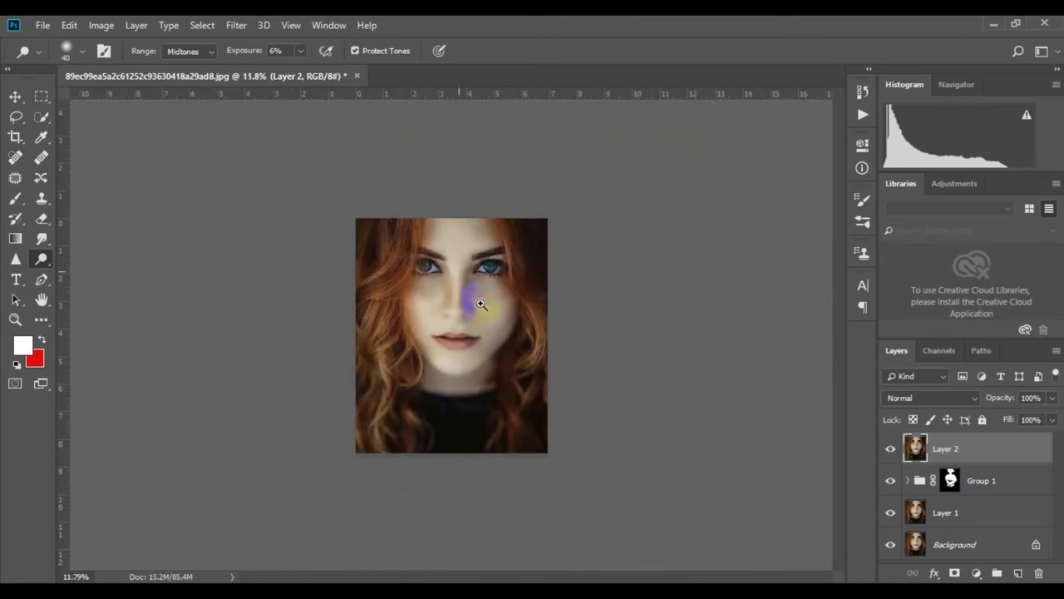
scroll(499, 307, up, 1)
scroll(482, 266, up, 1)
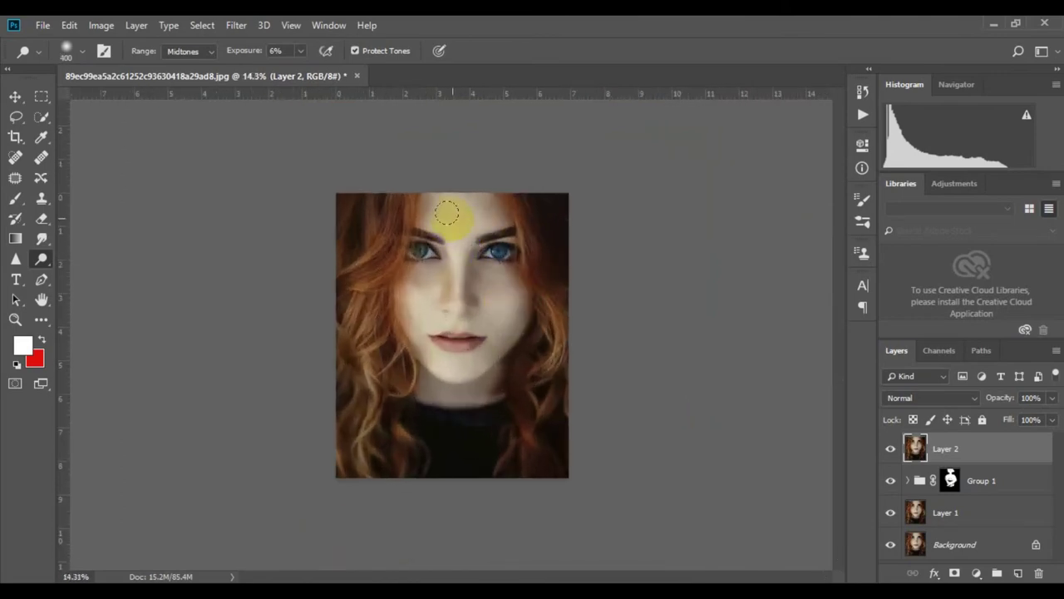
drag(454, 266, 454, 276)
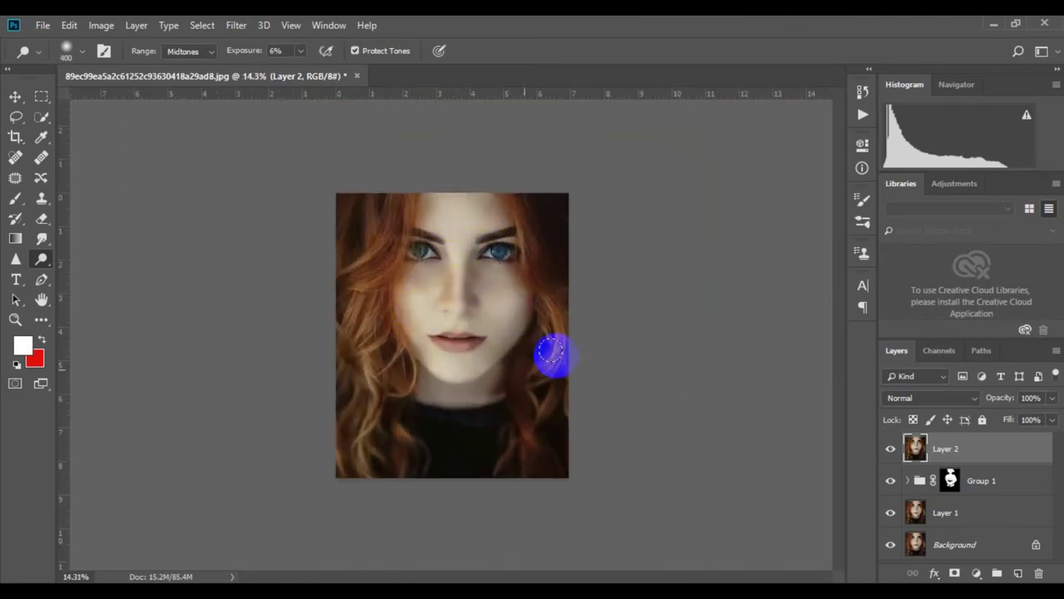
- Switch to the Burn tool and darken the left cheek and the right cheek below the eye
right_click(42, 260)
click(68, 273)
click(391, 316)
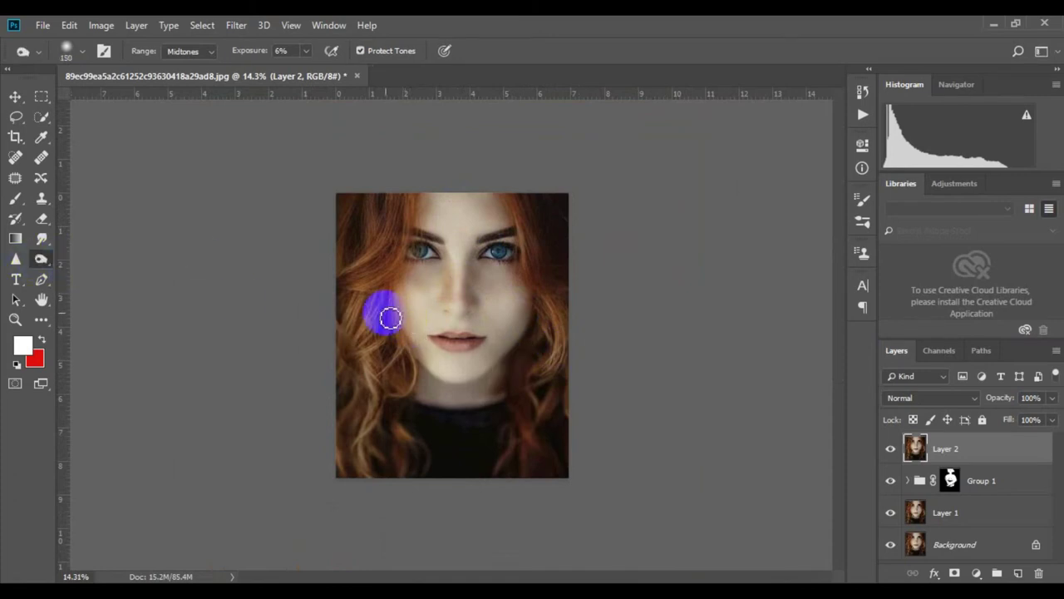
mouse_move(499, 309)
mouse_down()
mouse_move(491, 270)
mouse_move(439, 268)
mouse_up()
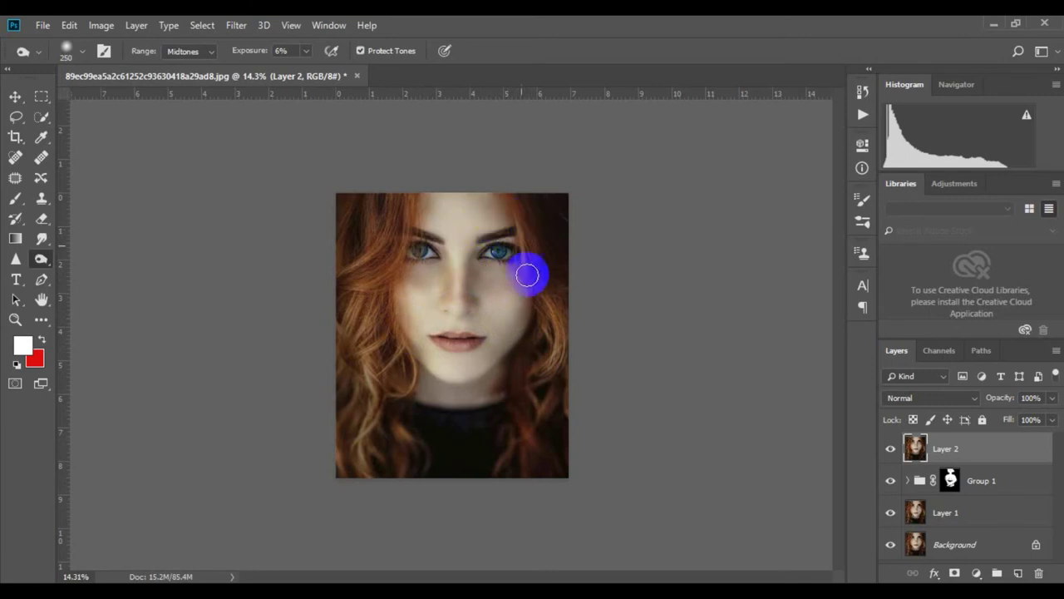
mouse_move(527, 273)
mouse_down()
mouse_move(542, 341)
mouse_move(423, 371)
mouse_move(522, 407)
mouse_move(461, 349)
mouse_move(673, 414)
mouse_up()
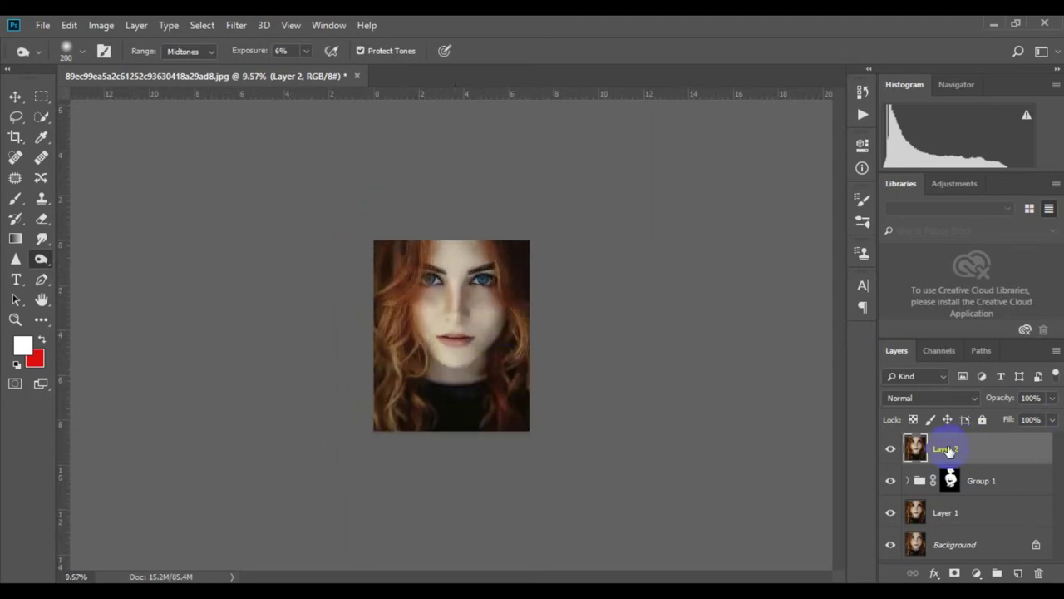
- Stamp the edits into Layer 3 and open the Camera Raw Filter on it
key(ctrl+alt+shift+e)
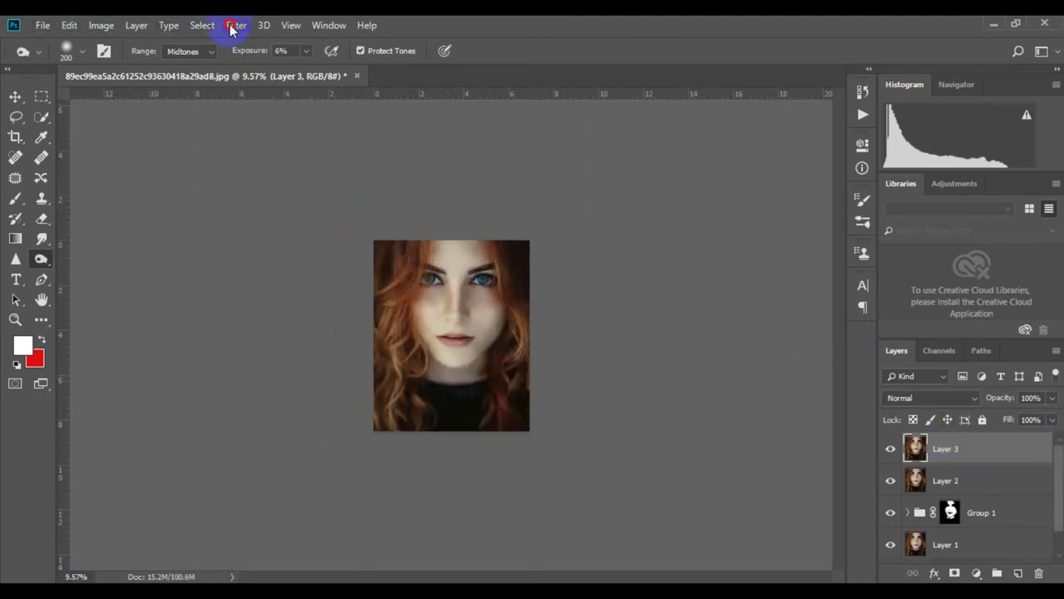
click(233, 27)
click(274, 117)
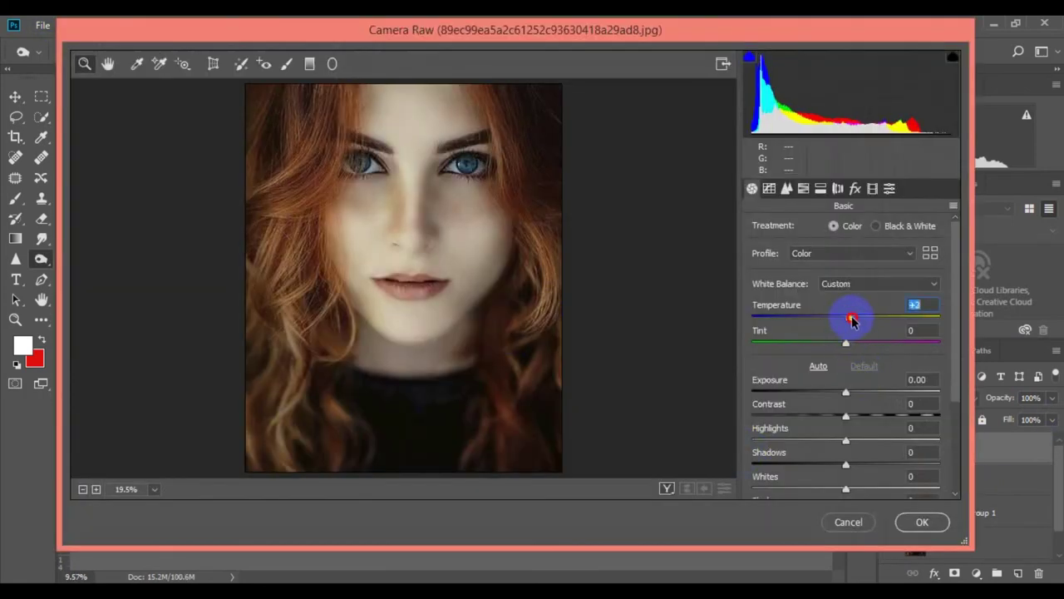
- Grade in Camera Raw: Temperature +9, Contrast +14, Highlights -12, Shadows -6, Whites +6
scroll(861, 428, down, 3)
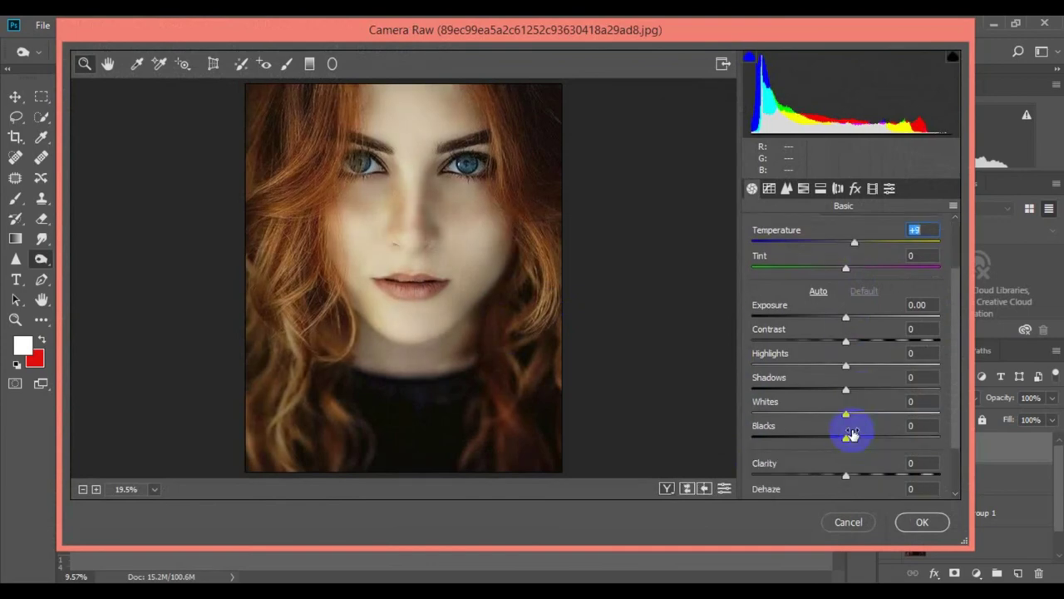
mouse_move(845, 413)
mouse_down()
mouse_move(864, 413)
mouse_move(826, 366)
mouse_up()
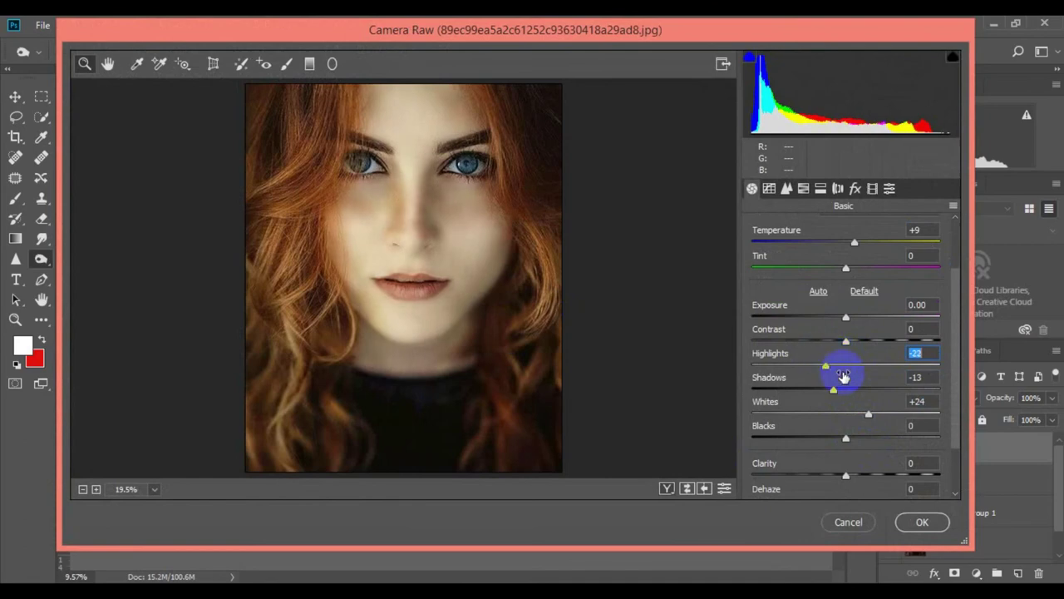
drag(868, 413, 878, 416)
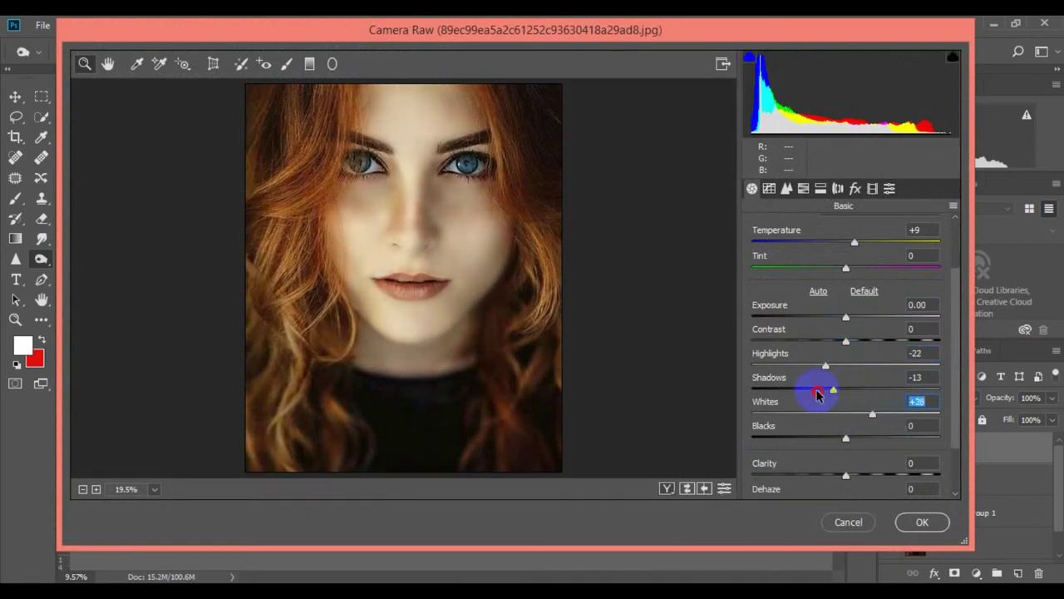
mouse_move(833, 389)
mouse_down()
mouse_move(845, 349)
mouse_move(859, 346)
mouse_up()
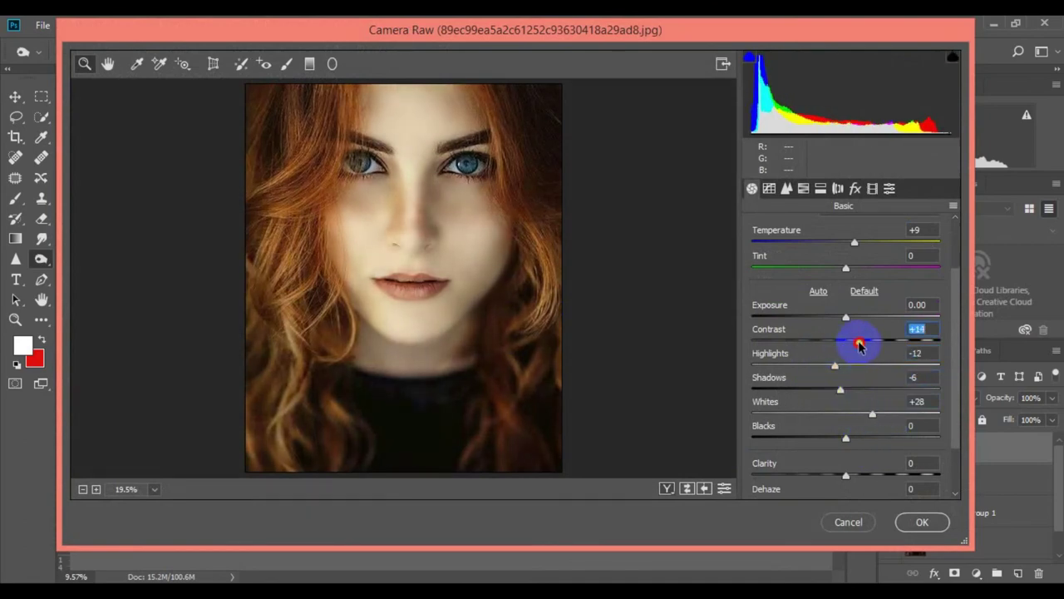
drag(872, 413, 851, 413)
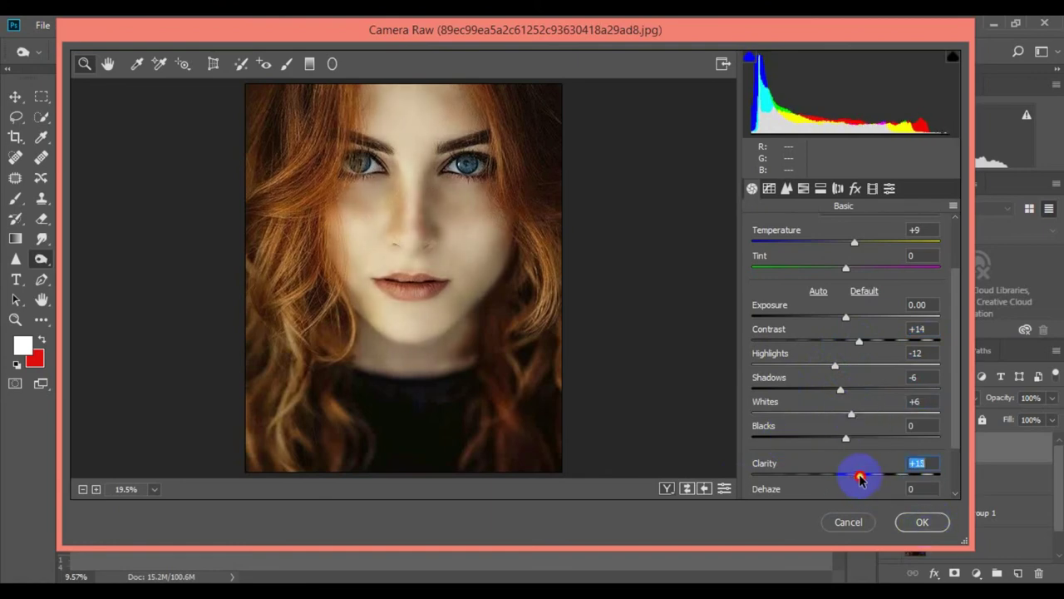
- Apply the Camera Raw grade and hide two of the earlier edit layers
key(Return)
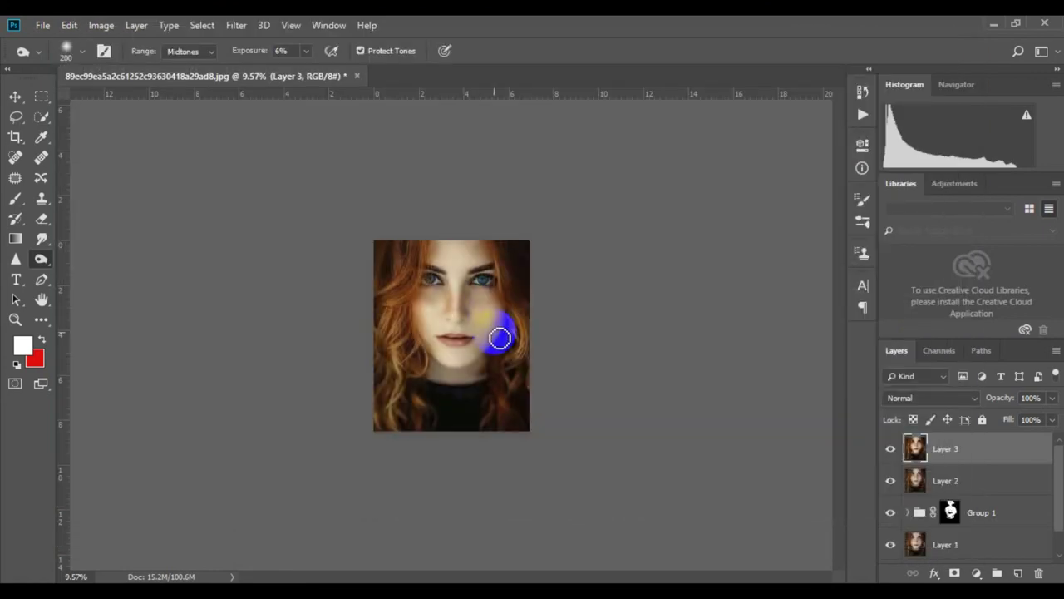
scroll(499, 337, up, 2)
scroll(474, 320, up, 2)
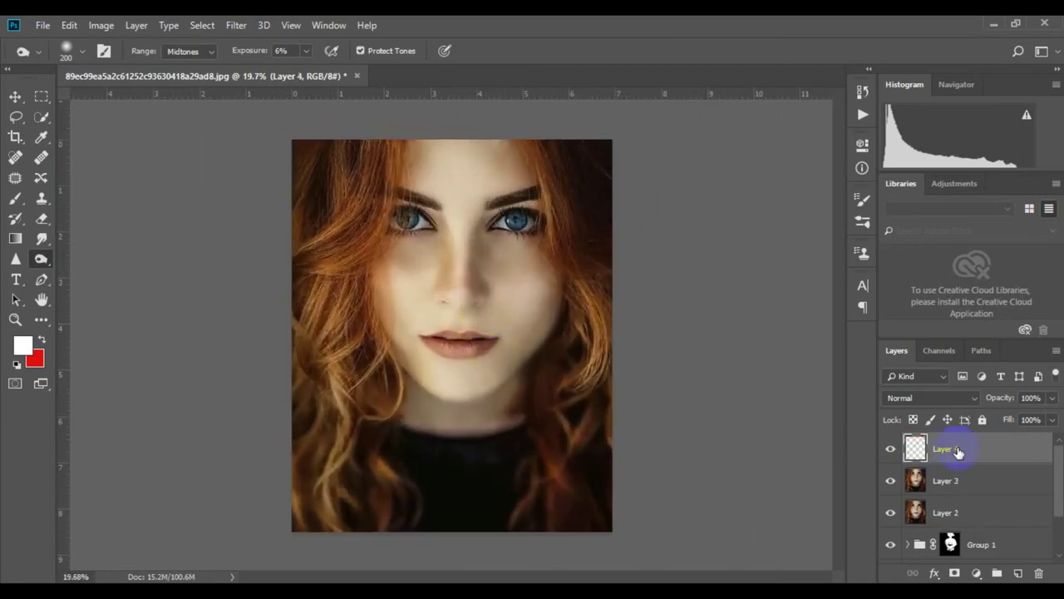
scroll(893, 532, down, 2)
scroll(896, 536, up, 2)
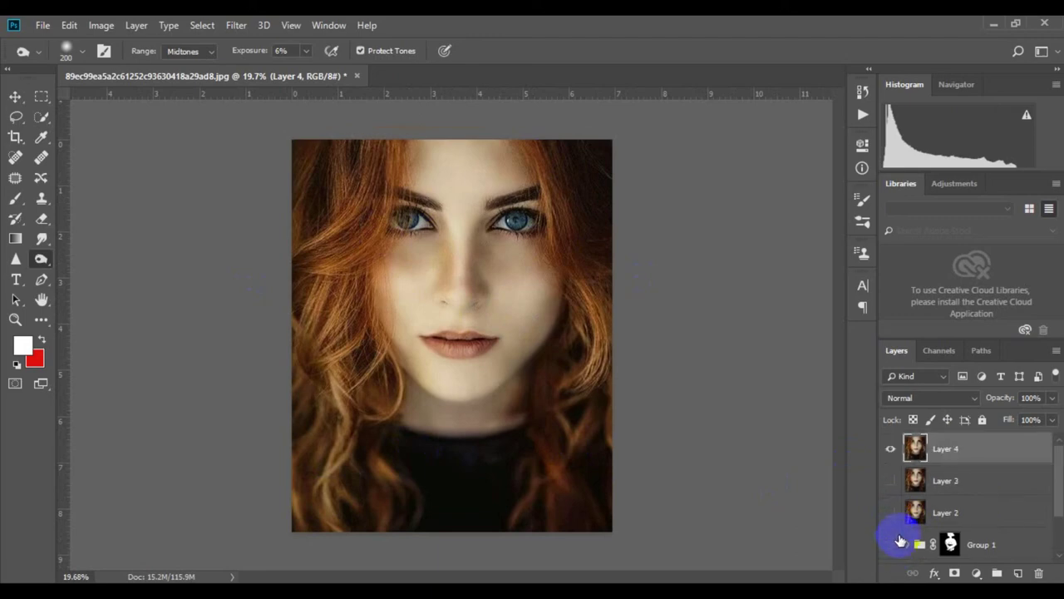
click(891, 449)
scroll(891, 499, down, 2)
click(890, 547)
- Toggle the merged layer off and on to compare with the freckled original, ending retouched
scroll(903, 499, up, 2)
click(890, 449)
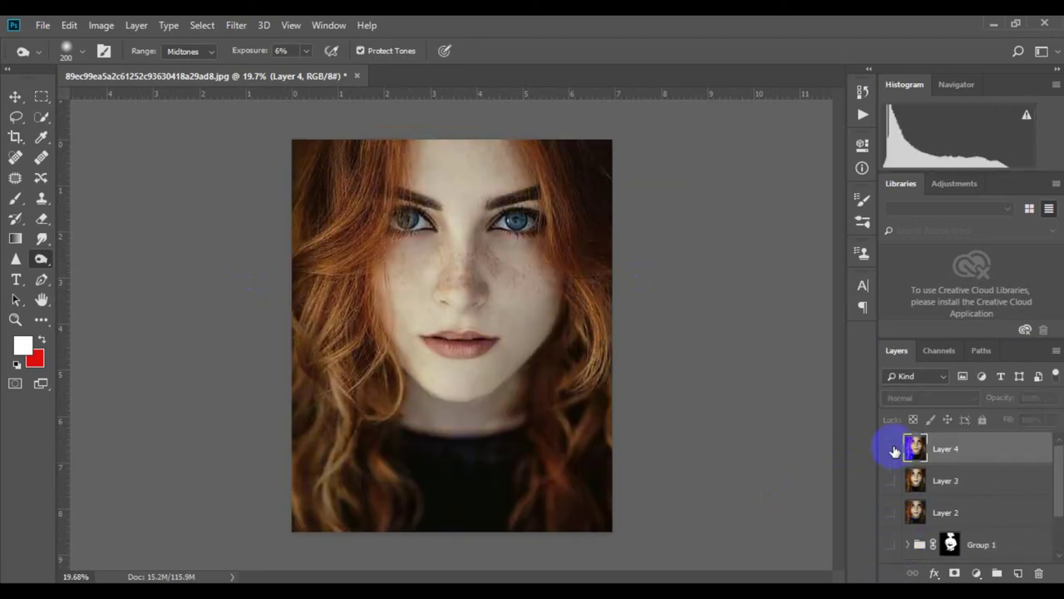
click(891, 449)
click(890, 449)
click(891, 448)
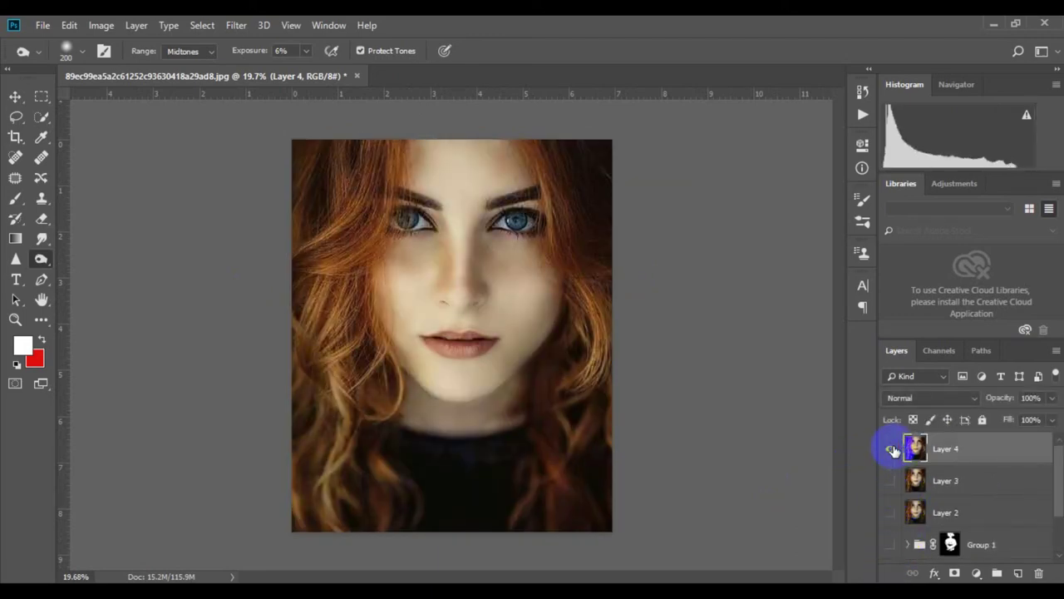
drag(518, 344, 541, 361)
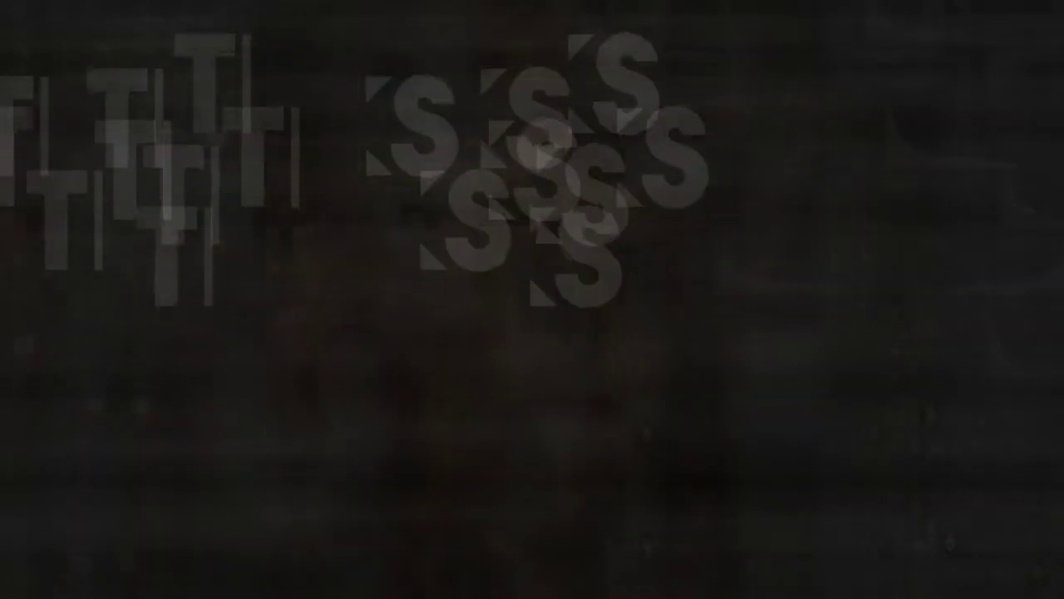